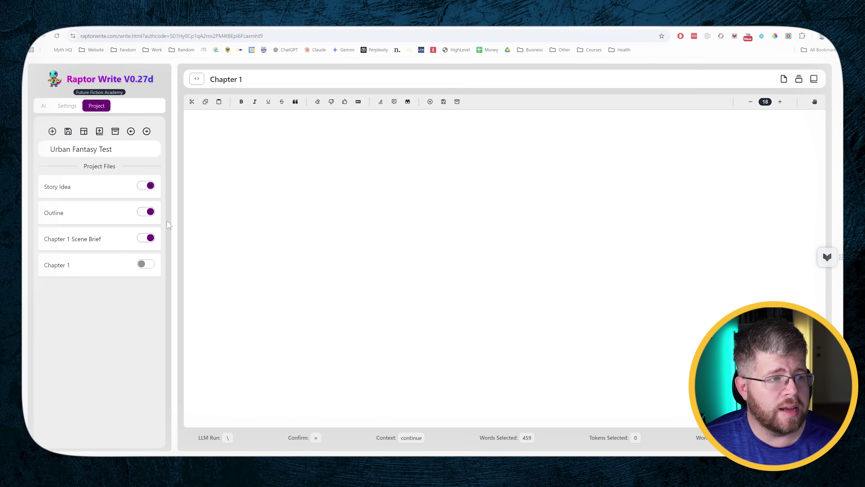
Review the Story Idea, Outline and Scene Brief, then run a first-400-words Chapter 1 prompt
click(81, 187)
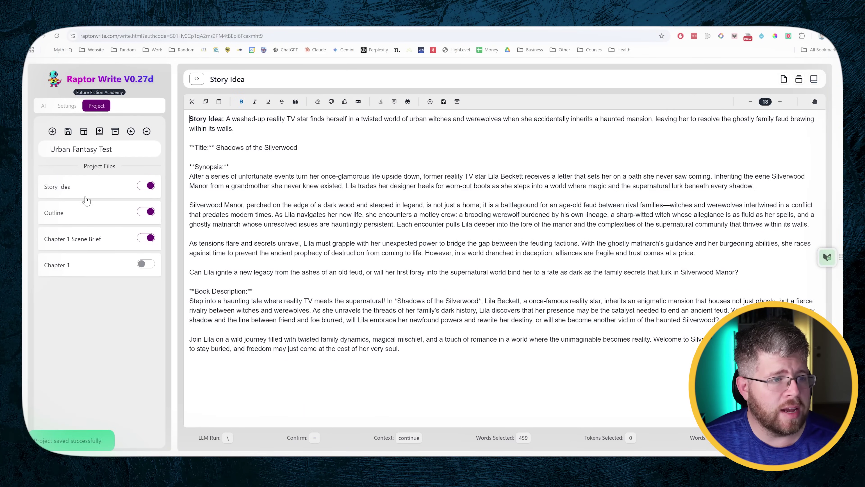
click(110, 216)
click(101, 248)
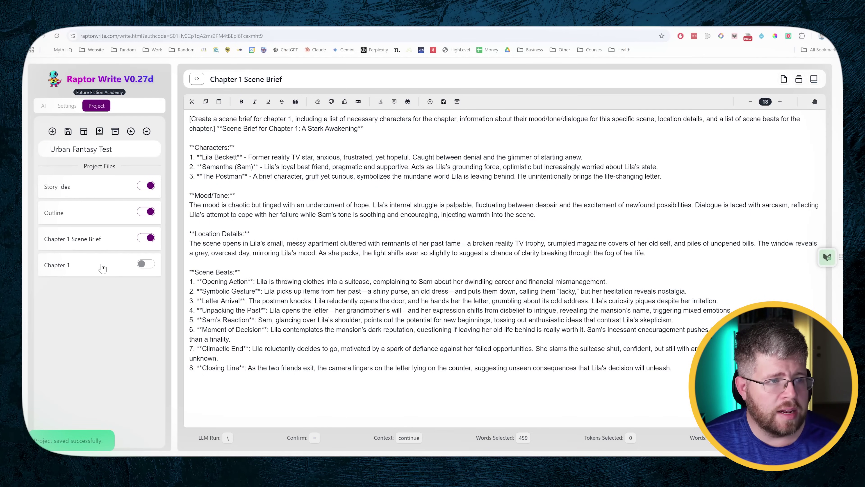
click(102, 269)
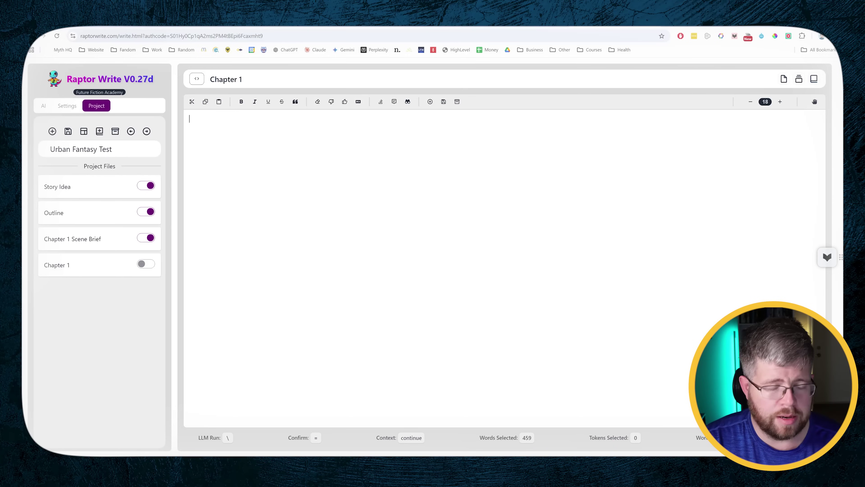
text([Write )
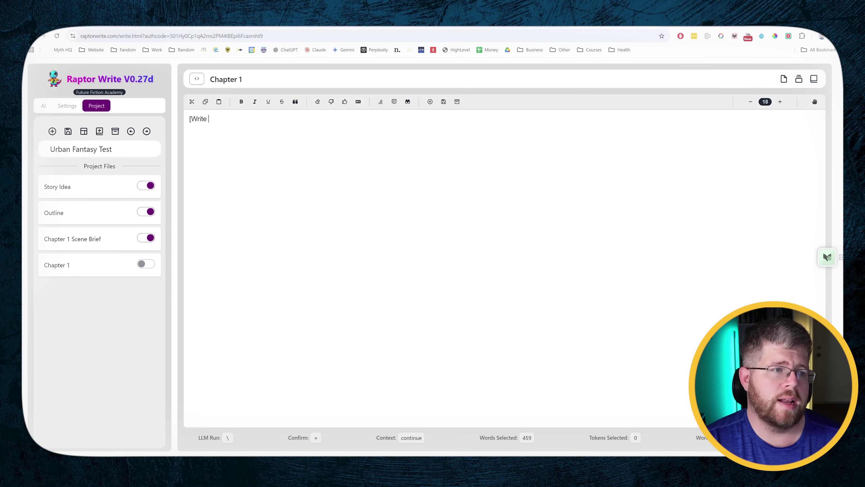
text(the first 400 words)
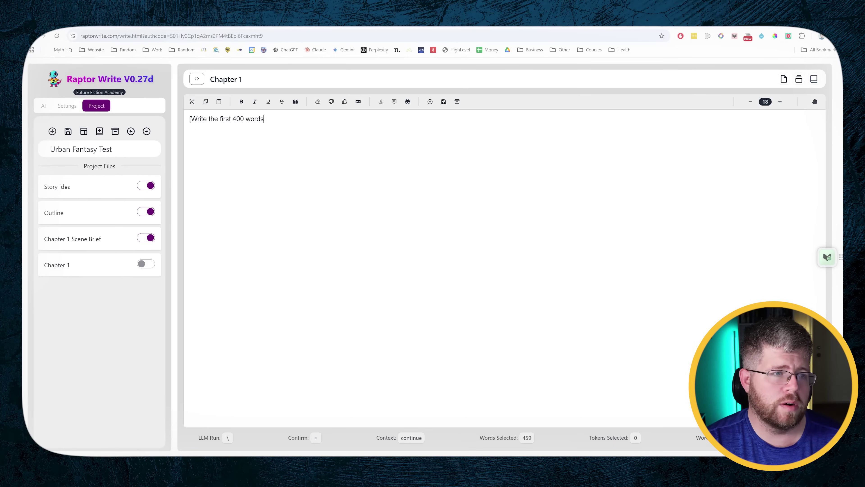
text( of Chapter 1)
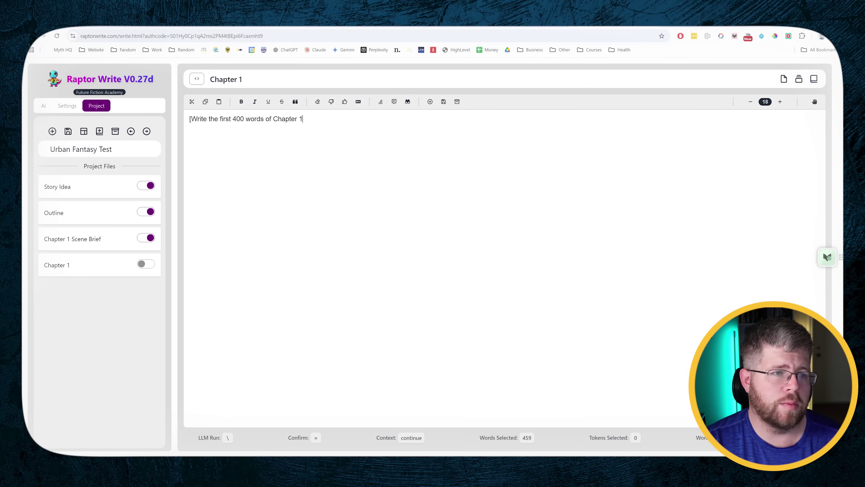
text( using the Scene Brief)
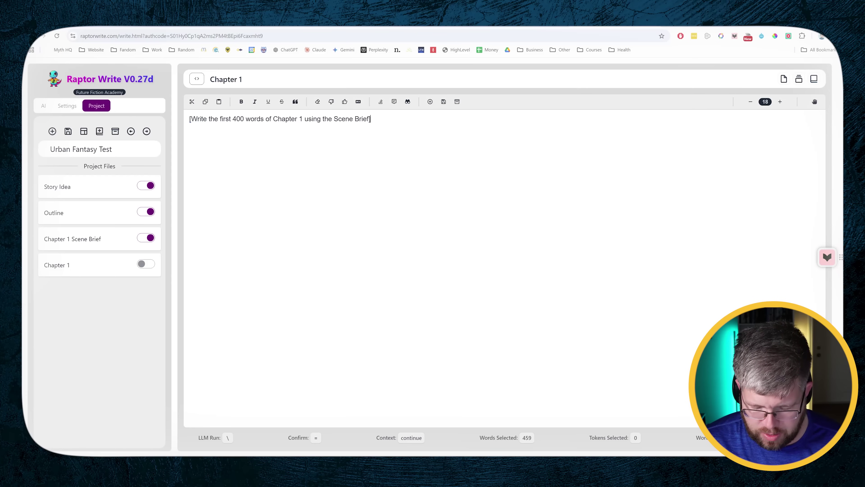
key(backslash)
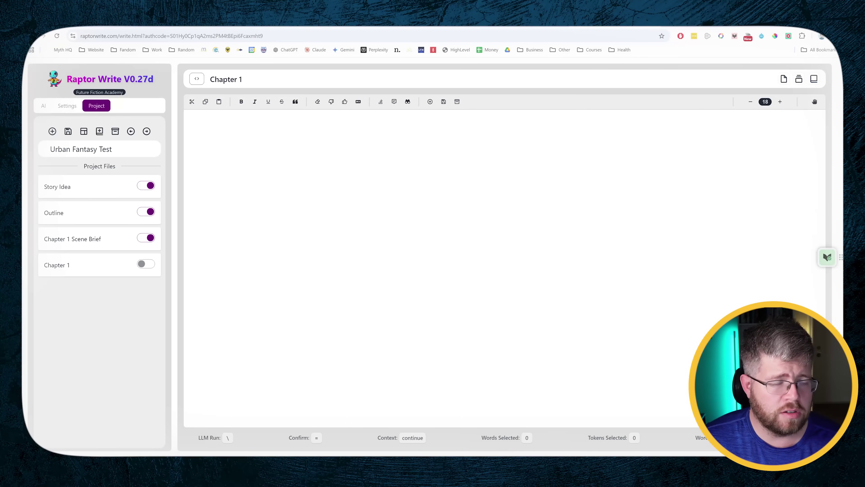
Write the prompt '[Write the entire Chapter 1 in 3,000 words]' in Chapter 1
text([Writ)
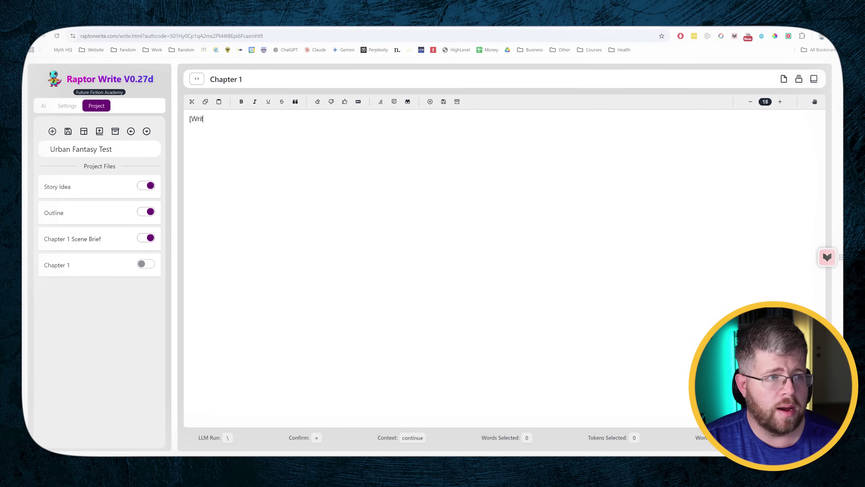
text(e the entire C)
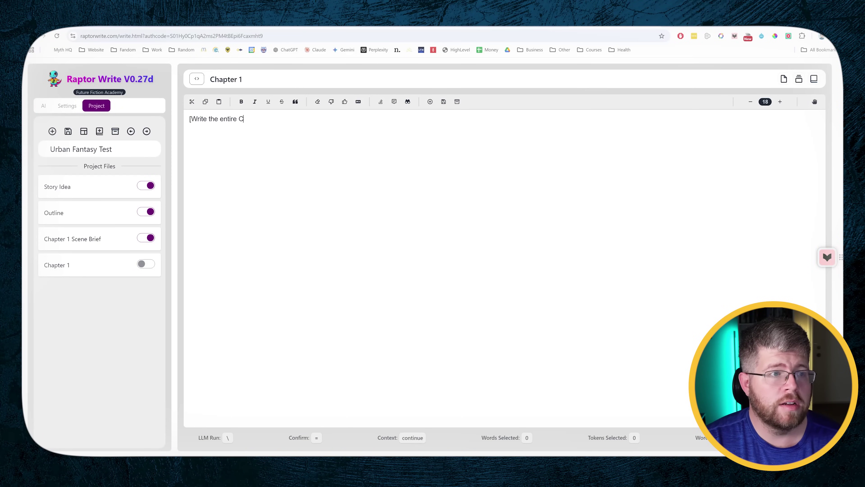
text(hapter 1 in 10,000 words)
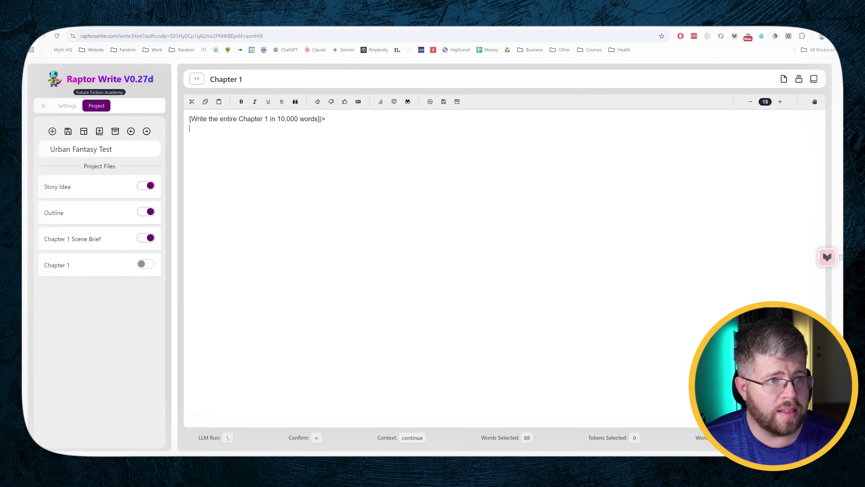
double_click(281, 118)
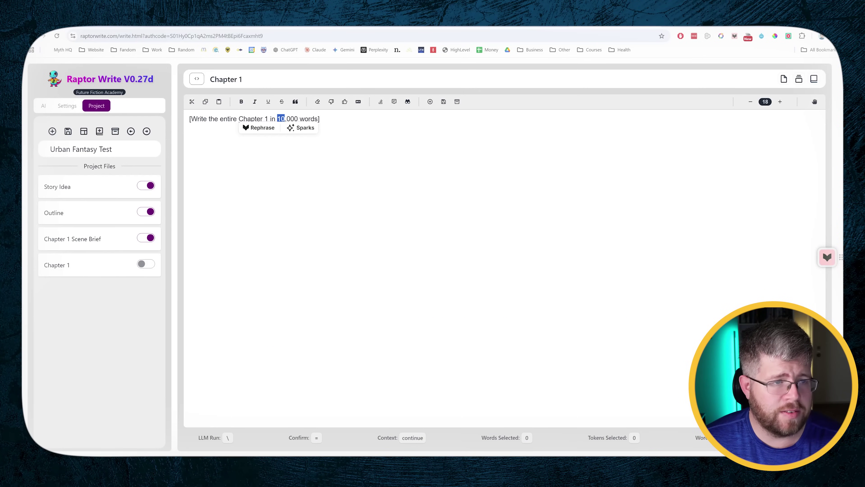
text(3)
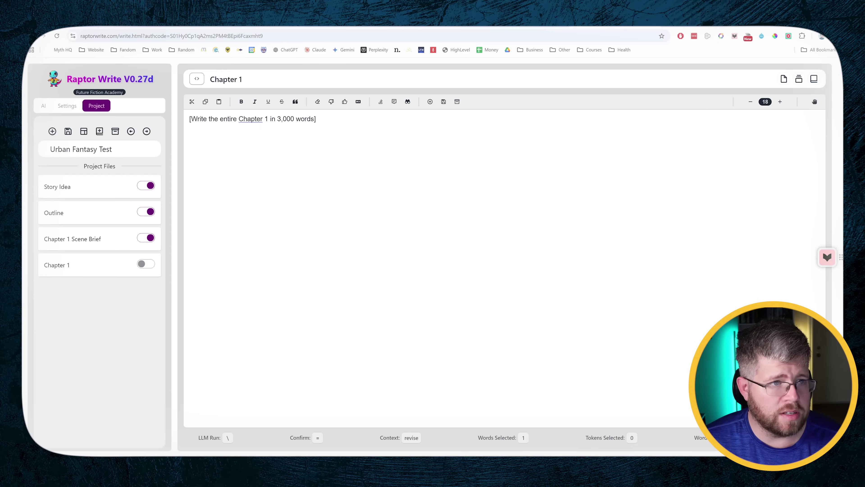
click(190, 128)
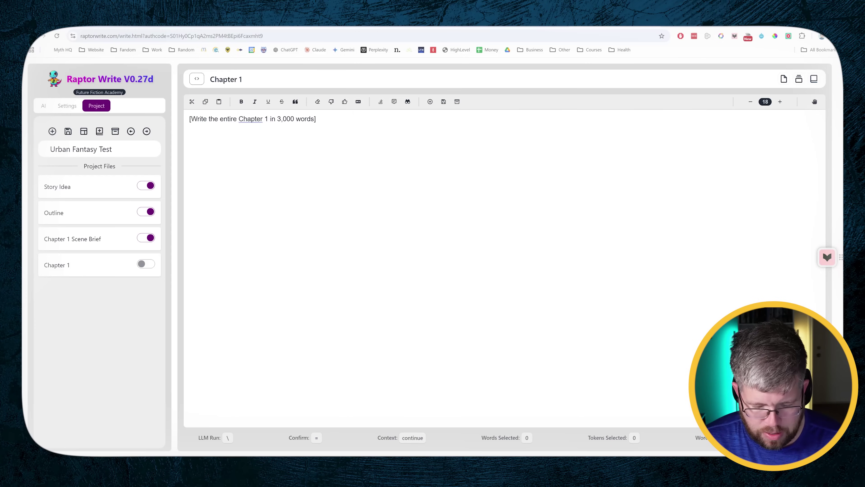
Run the 3,000-word prompt to draft Chapter 1, then bring up the AI model settings
key(backslash)
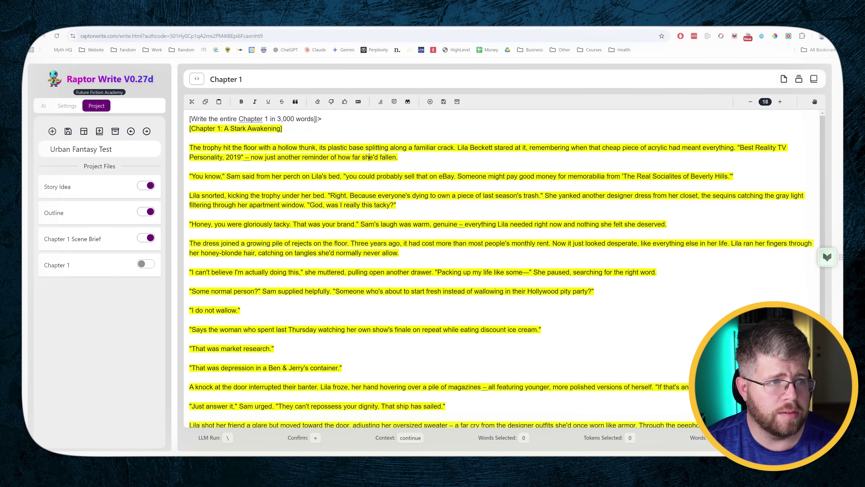
scroll(369, 157, down, 15)
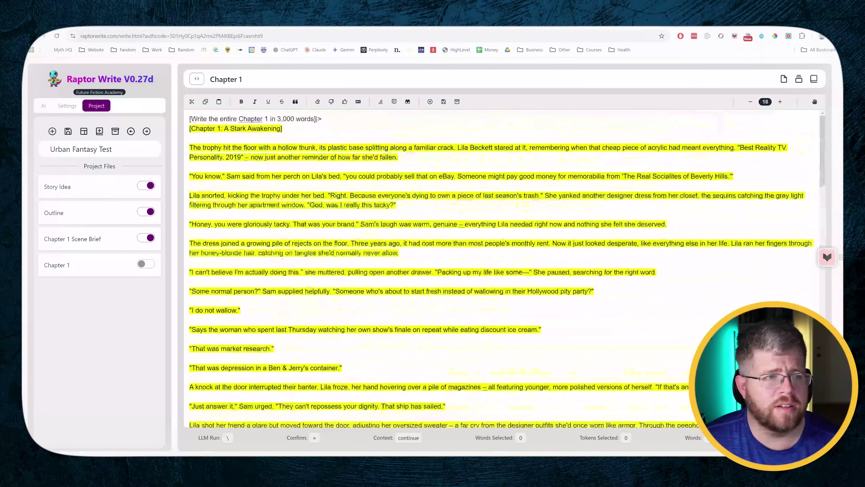
click(43, 106)
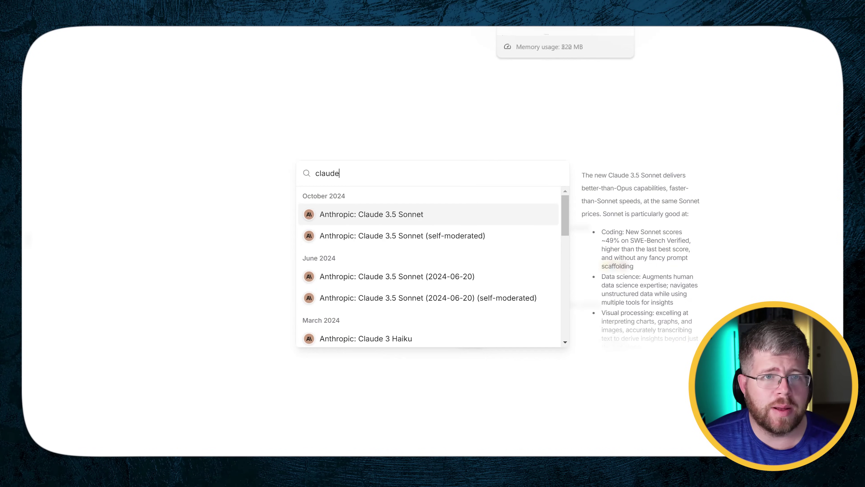
Clear the chapter text and switch the OpenRouter model to anthropic/claude-3.5-sonnet:beta
key(Return)
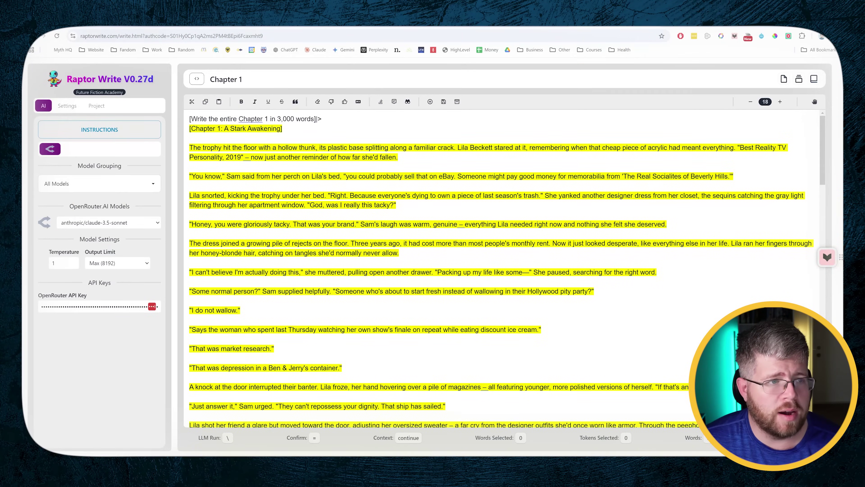
double_click(250, 118)
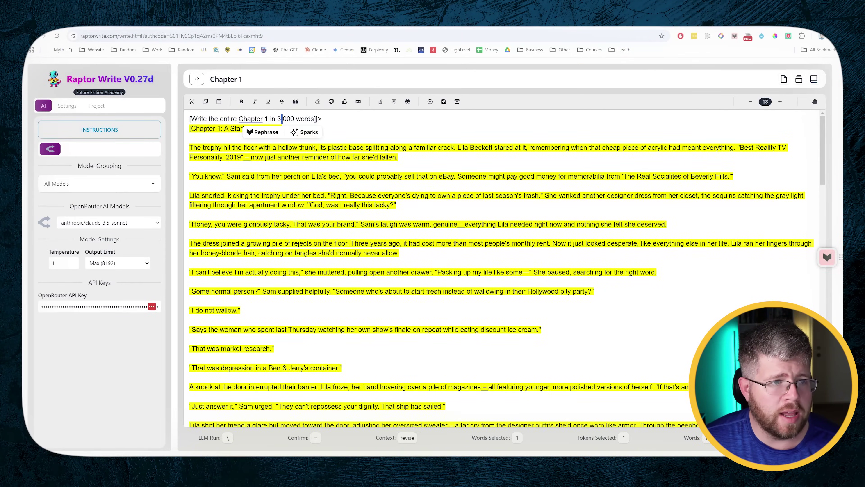
key(ctrl+a)
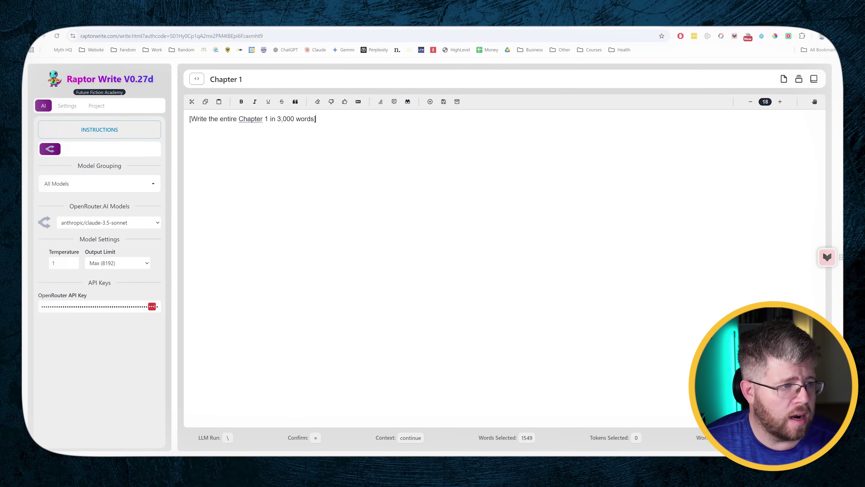
click(96, 220)
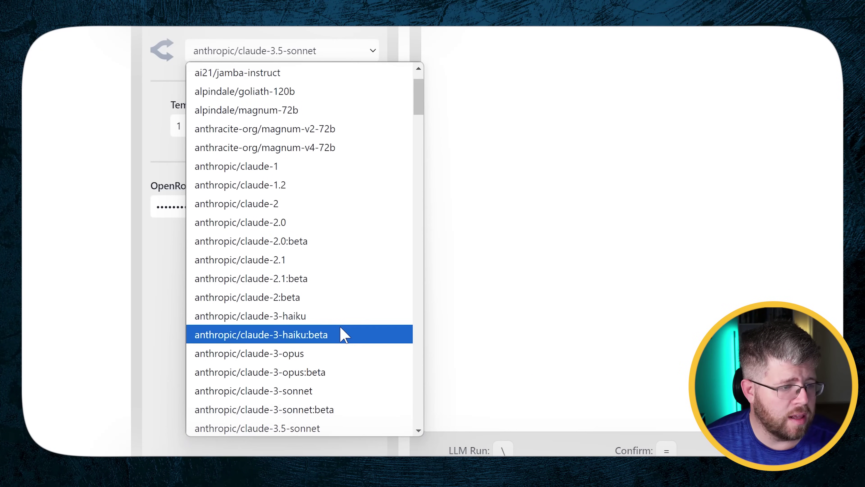
scroll(341, 350, down, 3)
click(342, 348)
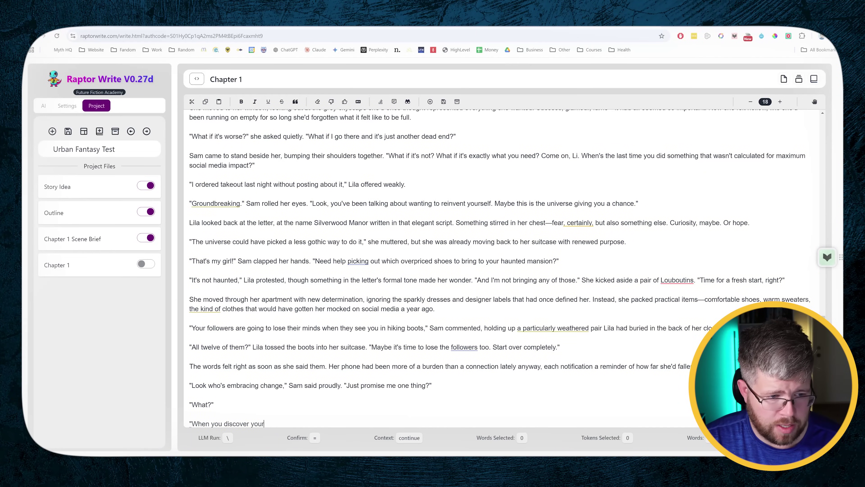
Append '[please continue the rest of the scene using Chapter 1 Scene Brief]' and run it
text([please contin)
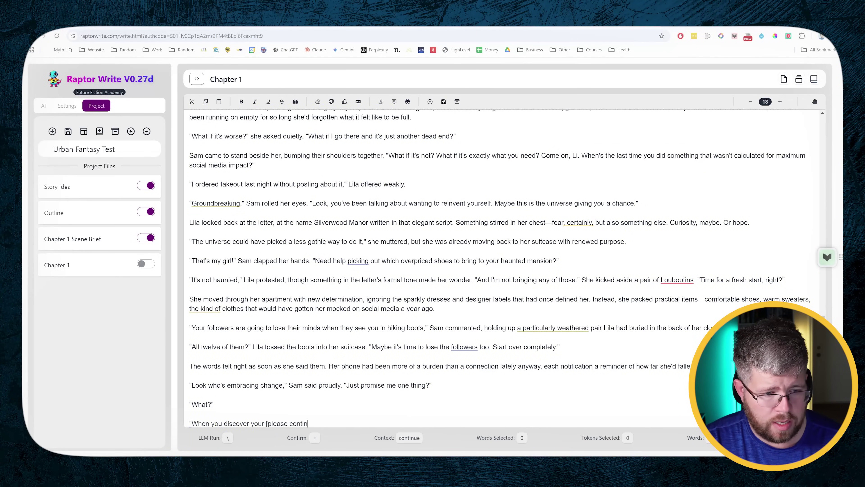
text(ue the rest of the scene using Chapter)
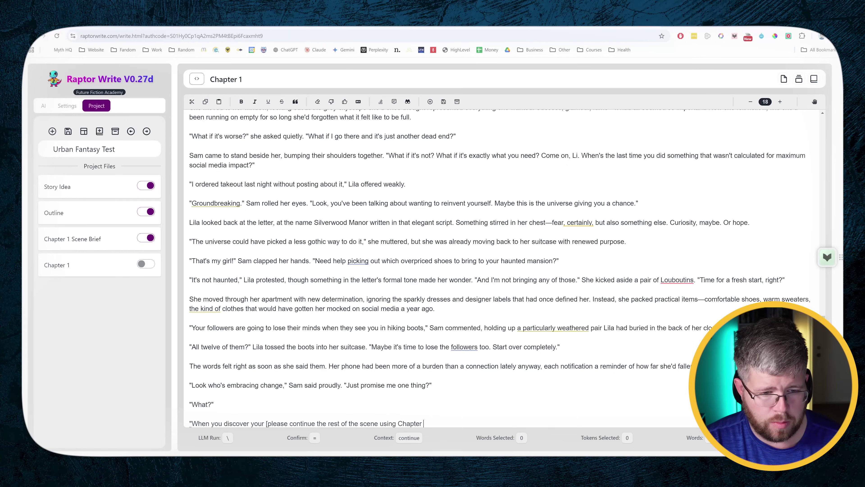
text( 1 Scene Brief)
text(])
key(backslash)
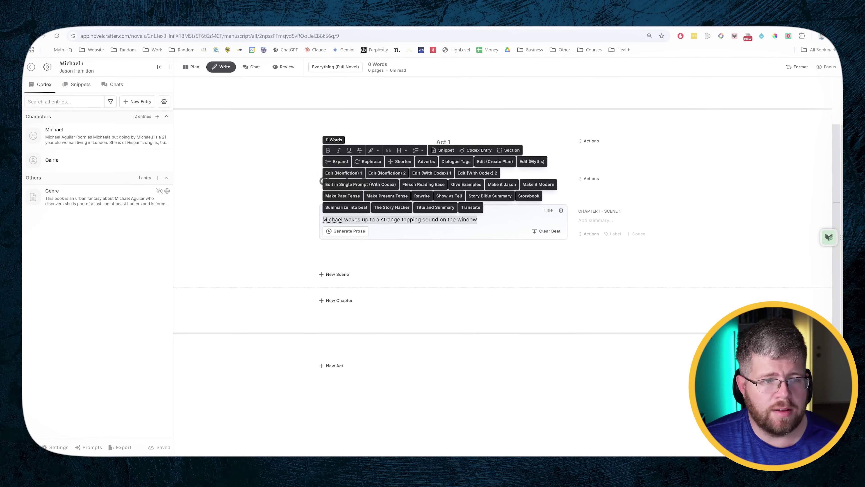
Show the General Purpose (Demonstration) model options for generating prose from the tapping-window beat
scroll(360, 289, up, 2)
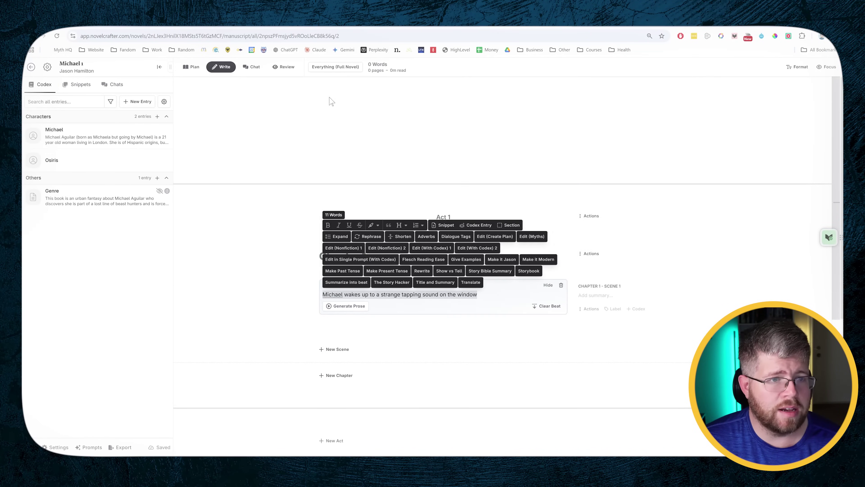
scroll(335, 107, down, 3)
key(Right)
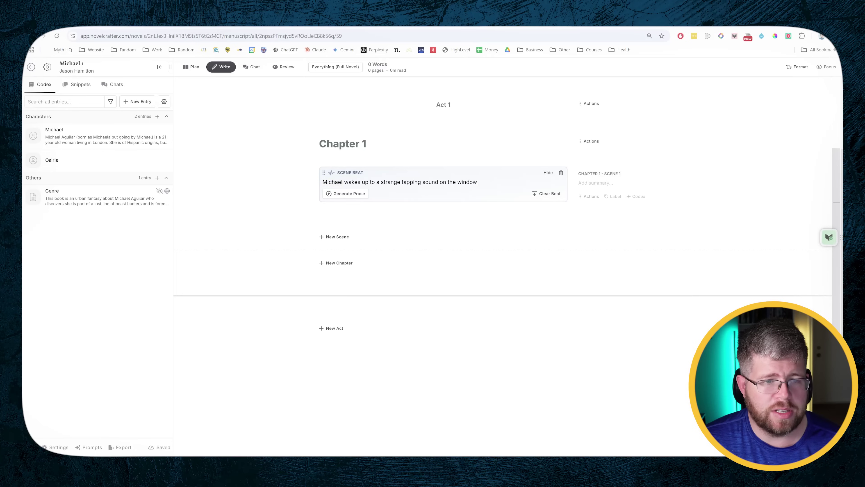
click(354, 193)
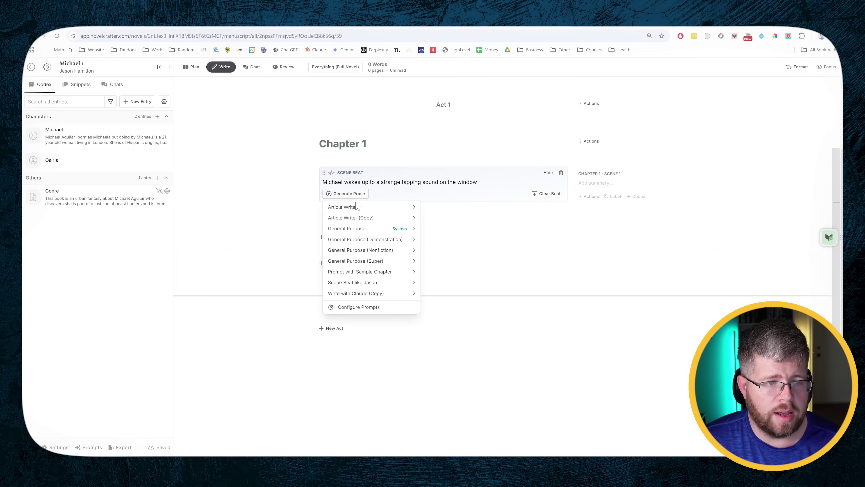
mouse_move(346, 241)
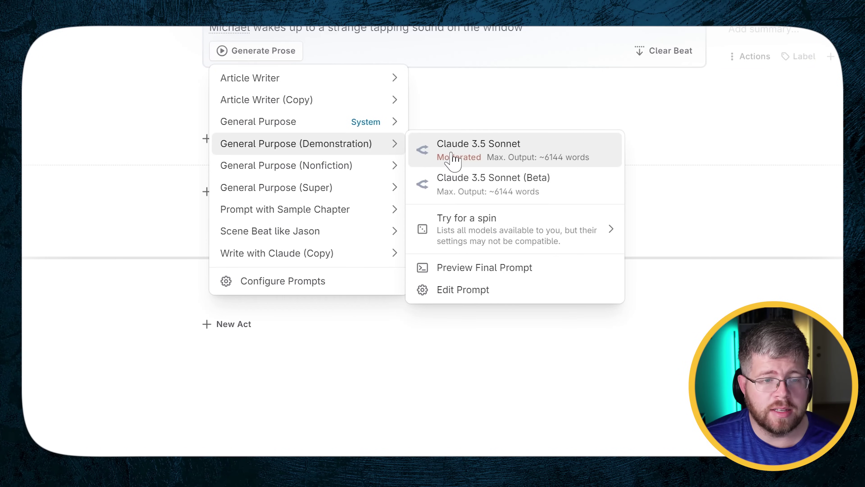
Generate a 362-word scene from the beat with Claude 3.5 Sonnet
click(503, 158)
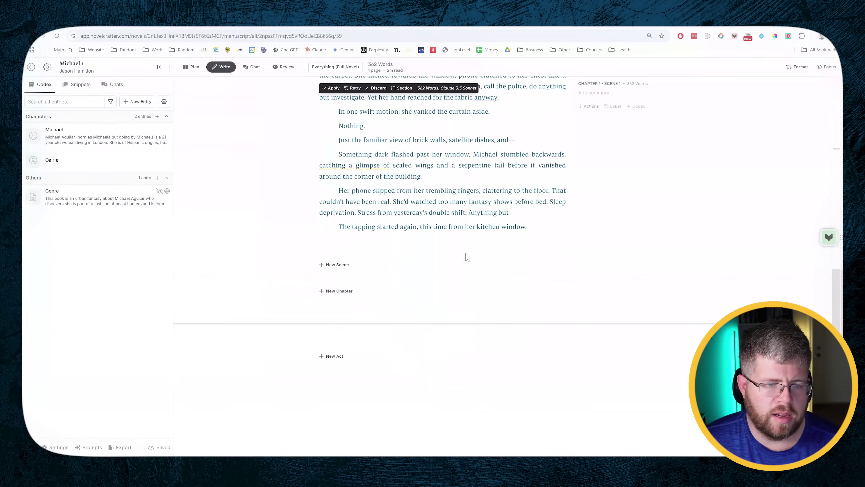
scroll(442, 255, up, 15)
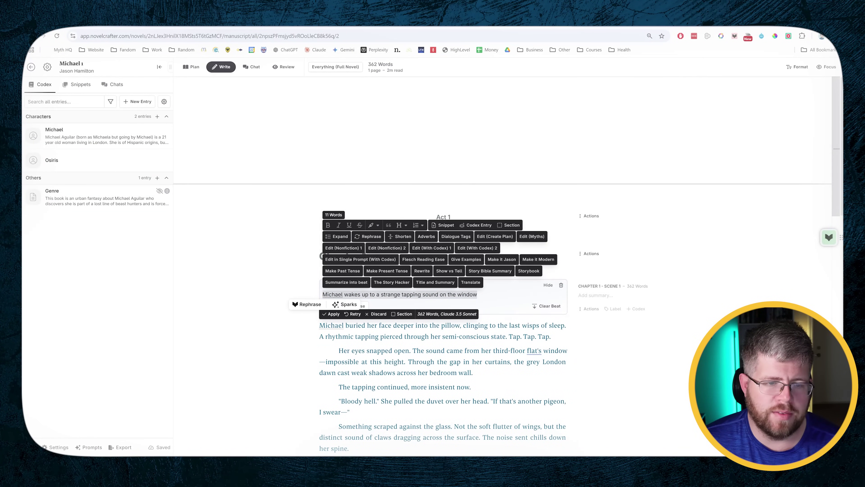
scroll(443, 265, down, 10)
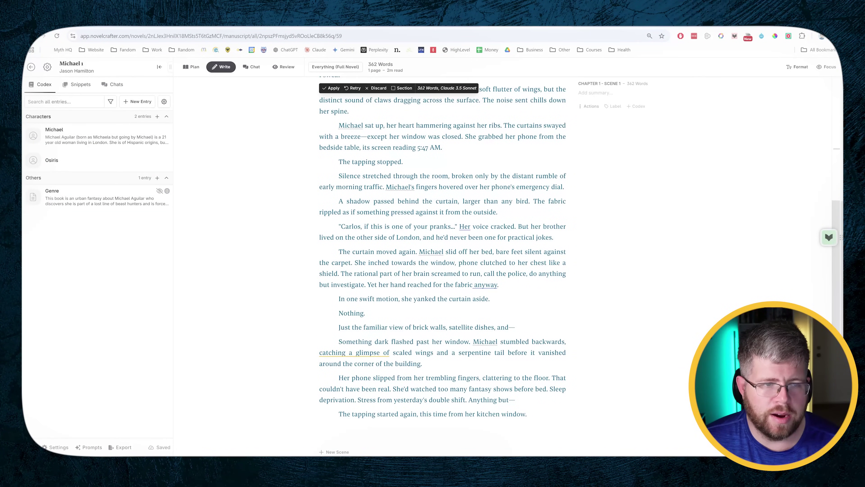
scroll(400, 332, up, 10)
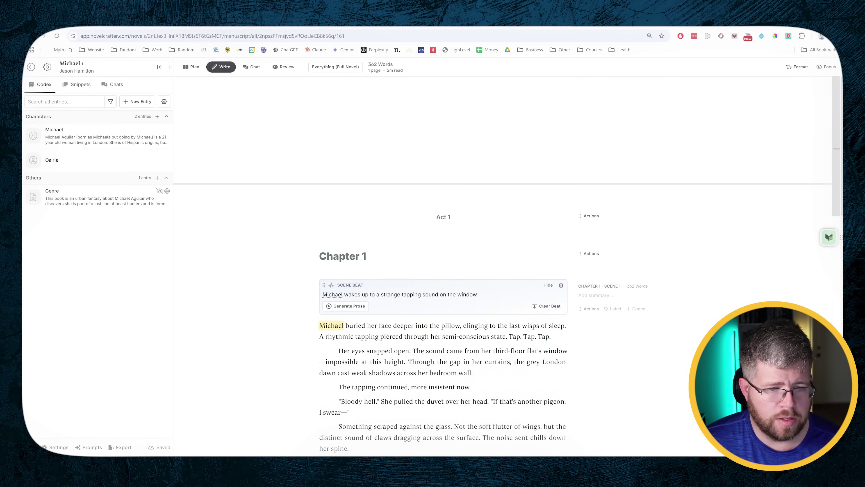
scroll(443, 273, down, 10)
scroll(443, 273, up, 10)
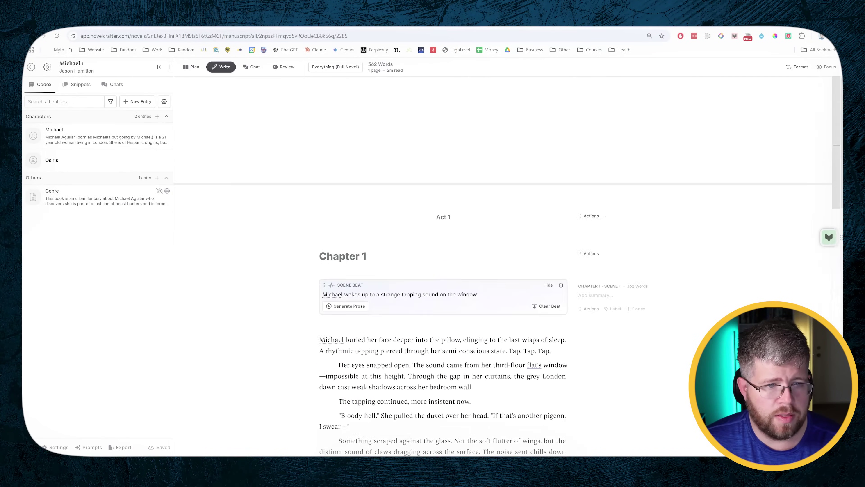
Generate a comparison draft with Sonnet 20240620, then discard its 413-word result
click(363, 306)
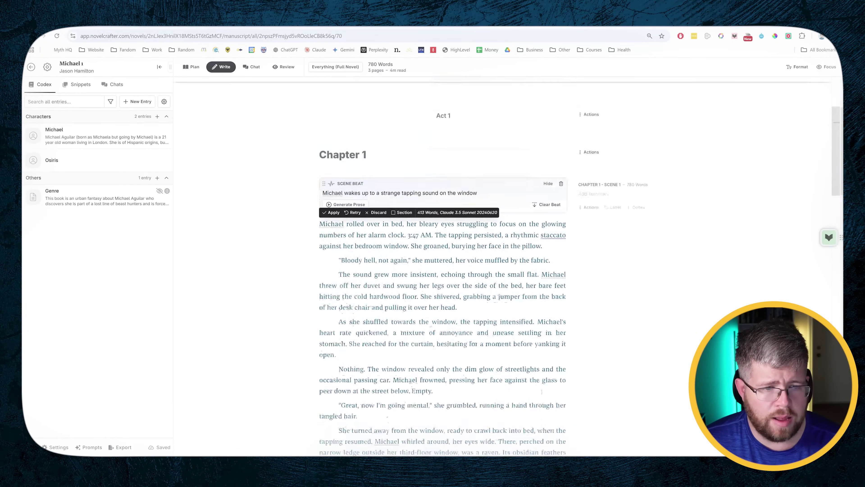
scroll(442, 266, down, 7)
scroll(443, 266, up, 20)
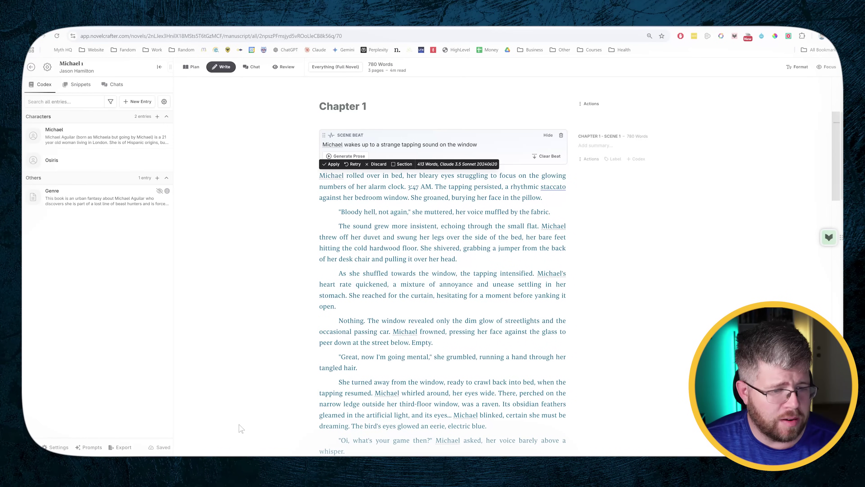
key(Escape)
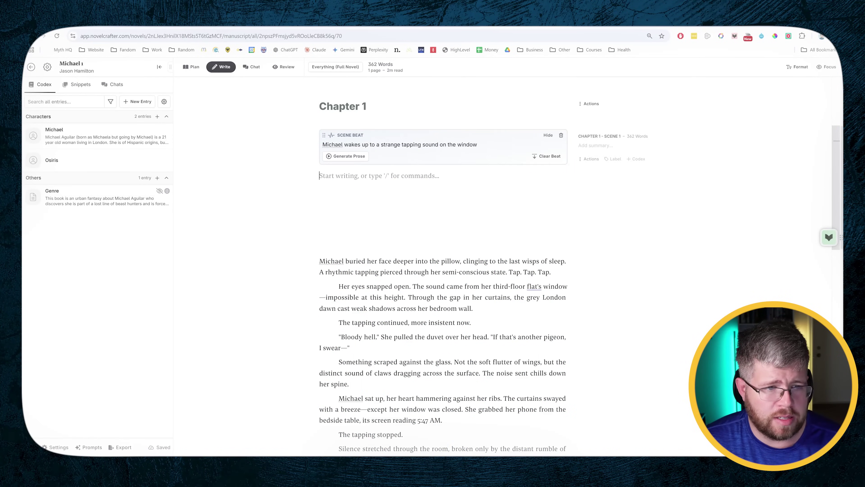
Change the General Purpose (Demonstration) prompt's word target from 400 to 4000
click(88, 447)
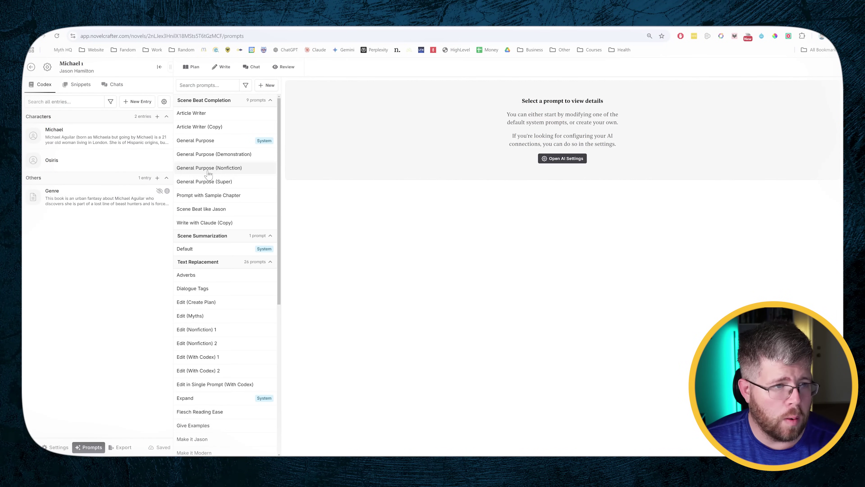
click(209, 154)
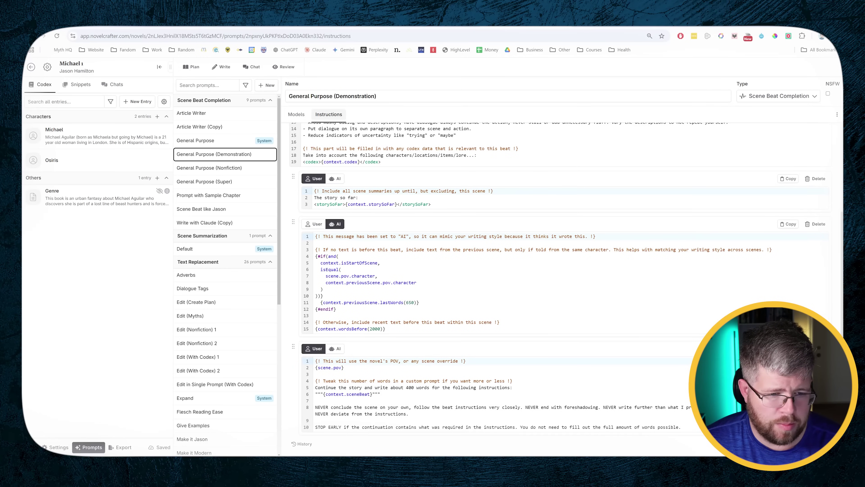
click(405, 388)
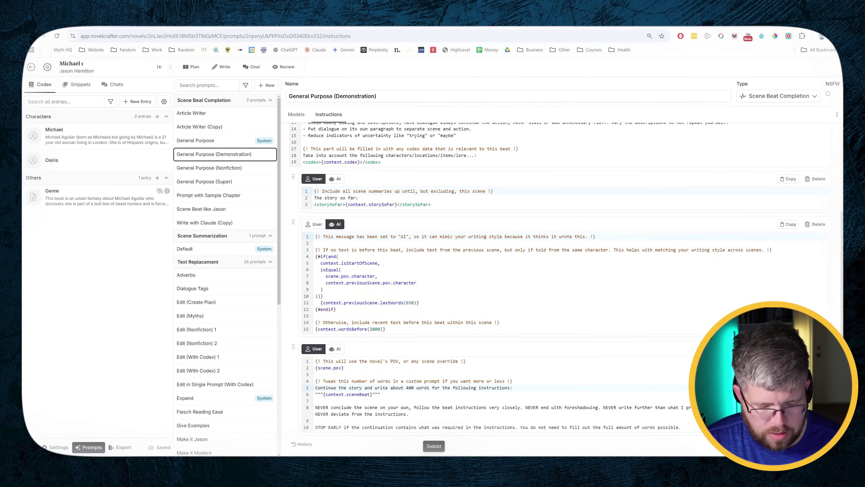
text(0)
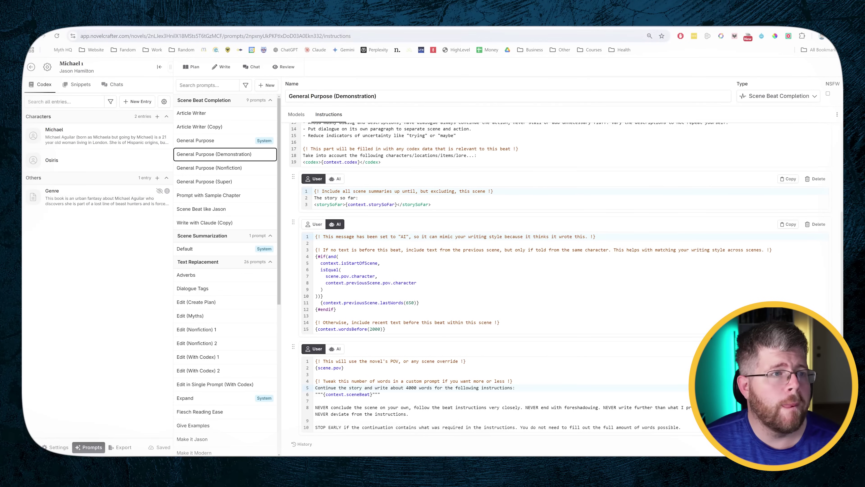
click(221, 66)
Generate an 876-word tapping-window scene with Claude 3.5 Sonnet using the updated prompt
click(354, 306)
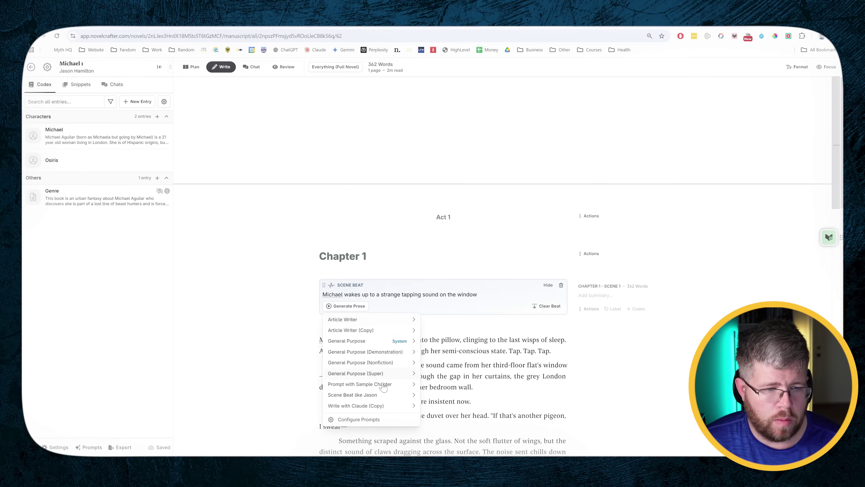
click(398, 357)
scroll(443, 239, up, 2)
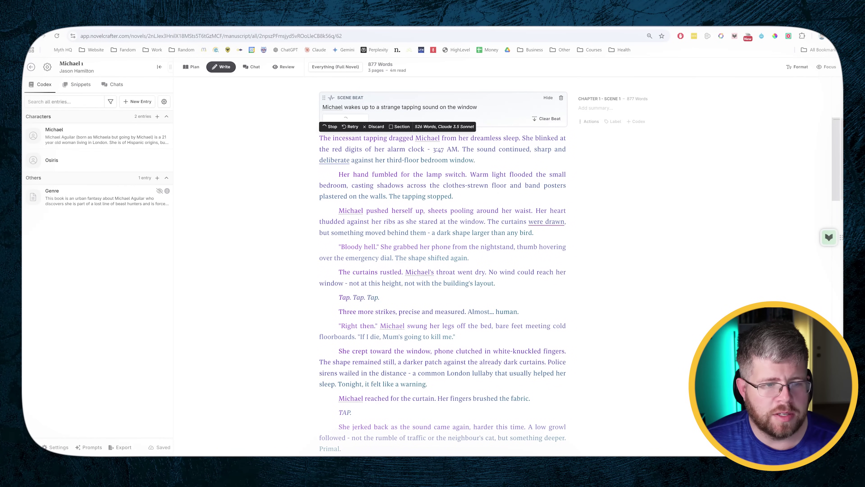
scroll(443, 266, down, 5)
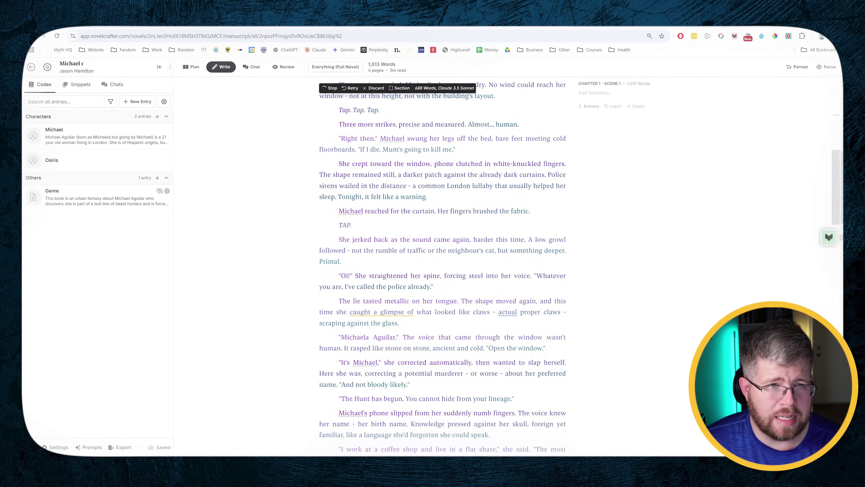
scroll(442, 265, up, 3)
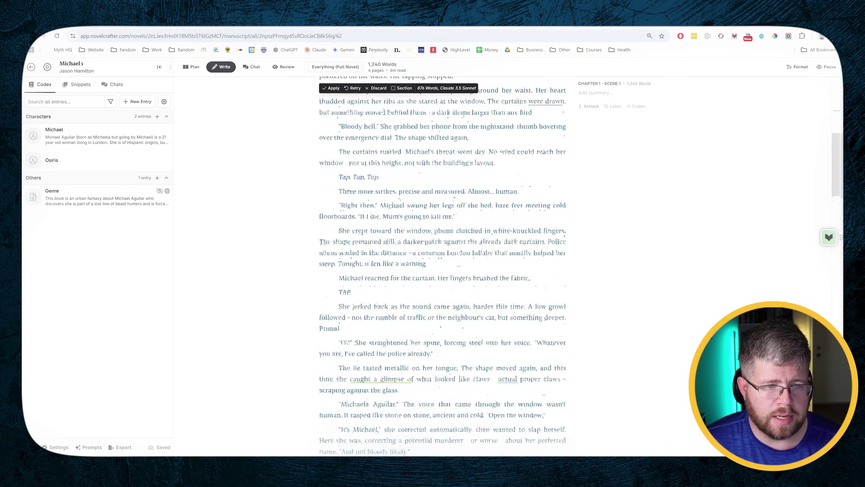
scroll(443, 265, up, 6)
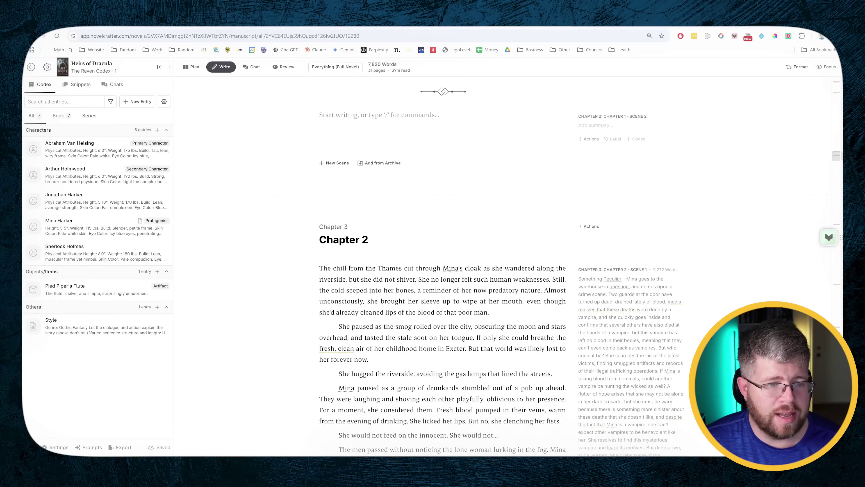
Add a scene beat: Mina follows a wolf that vanishes, untraceable even by her heightened smell
scroll(443, 266, down, 10)
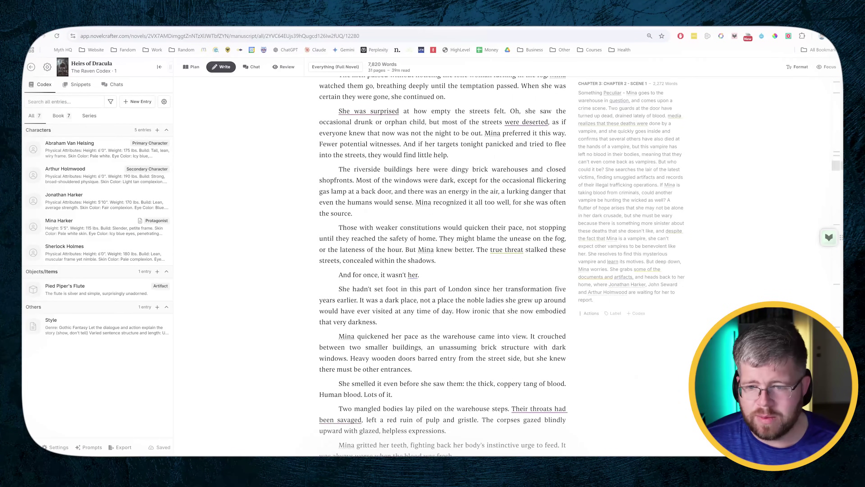
scroll(442, 265, down, 15)
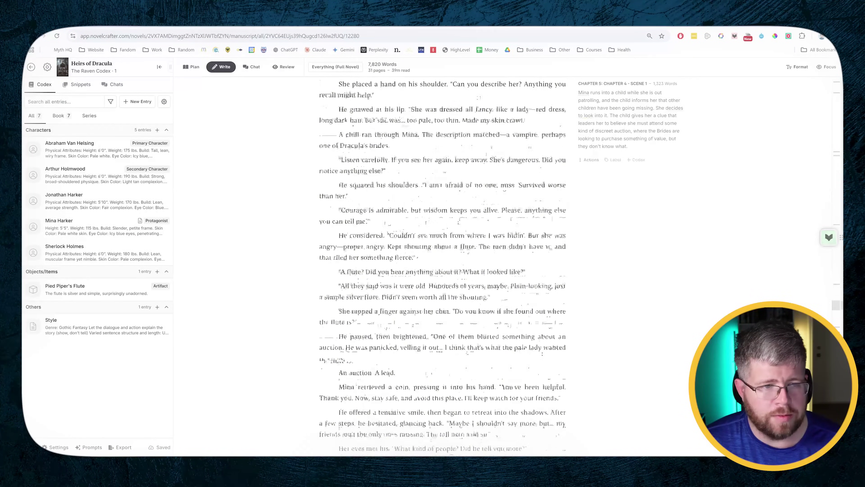
scroll(443, 265, down, 10)
scroll(443, 266, up, 3)
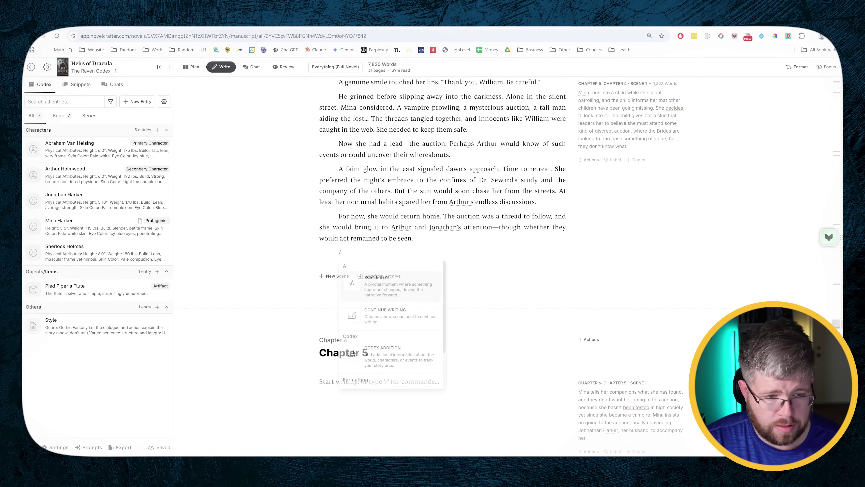
text(scene)
key(Return)
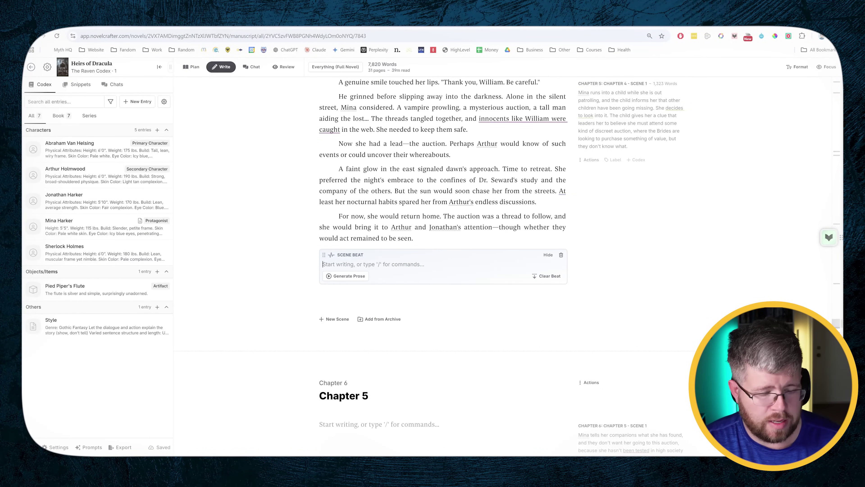
text(Mina  on the way home, encounters a s)
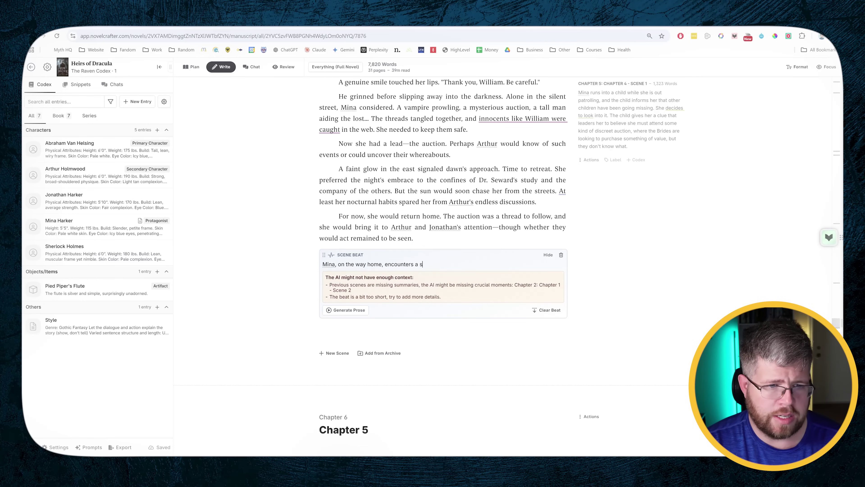
text(ance. She sees a wo)
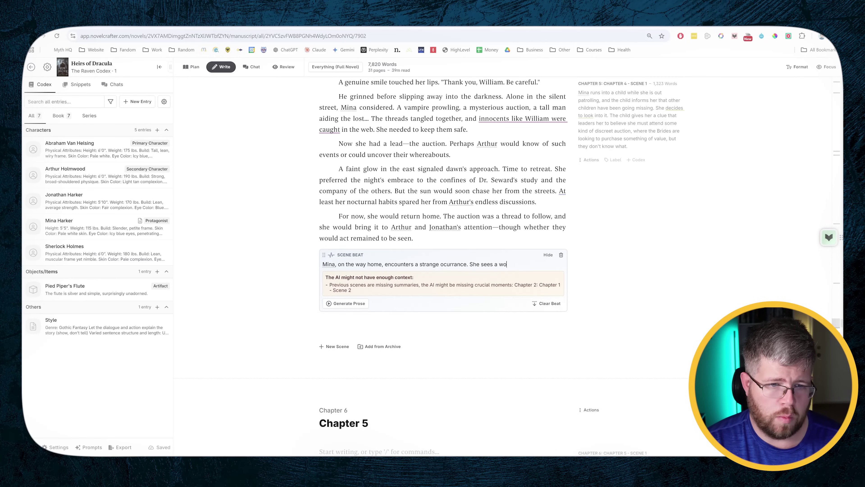
text(lf slinking o)
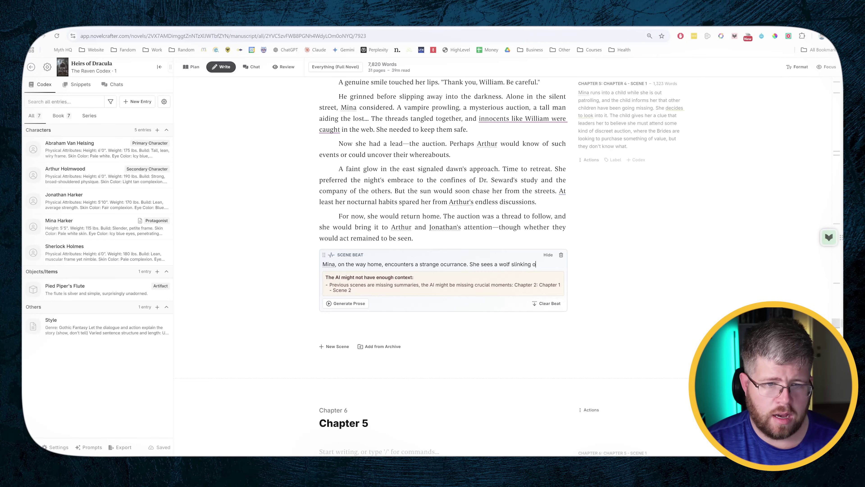
text(ff into the distance, and she decid)
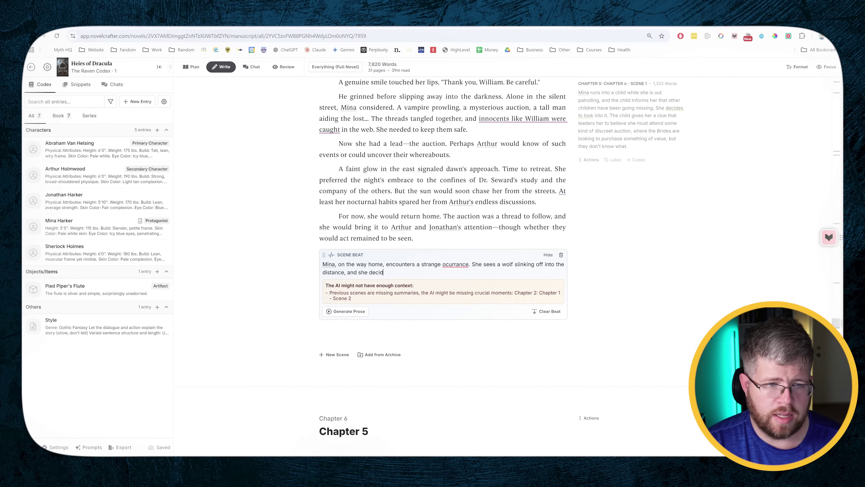
text(es to follow. The wo)
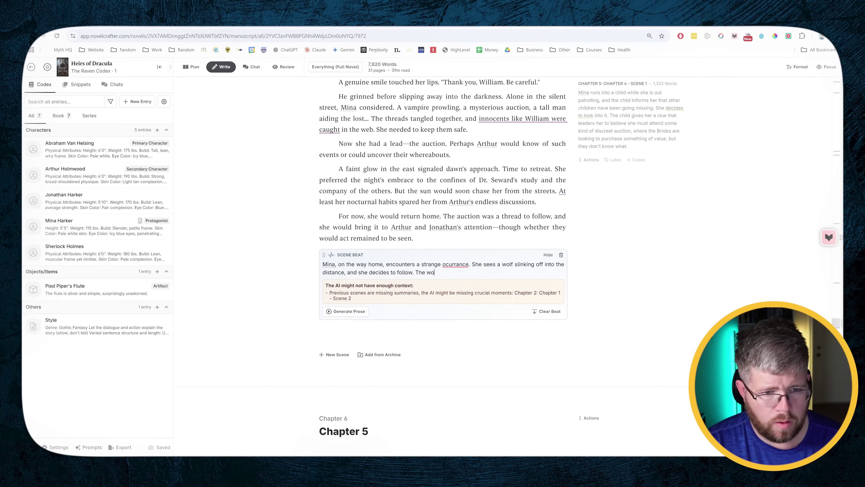
text(lf, however, quickly disappea)
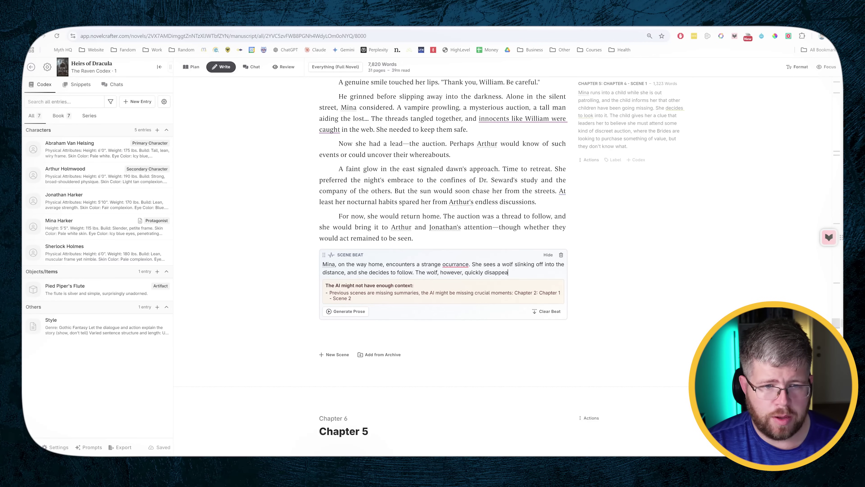
text(rs from view, and she is unable to find it again. Even her)
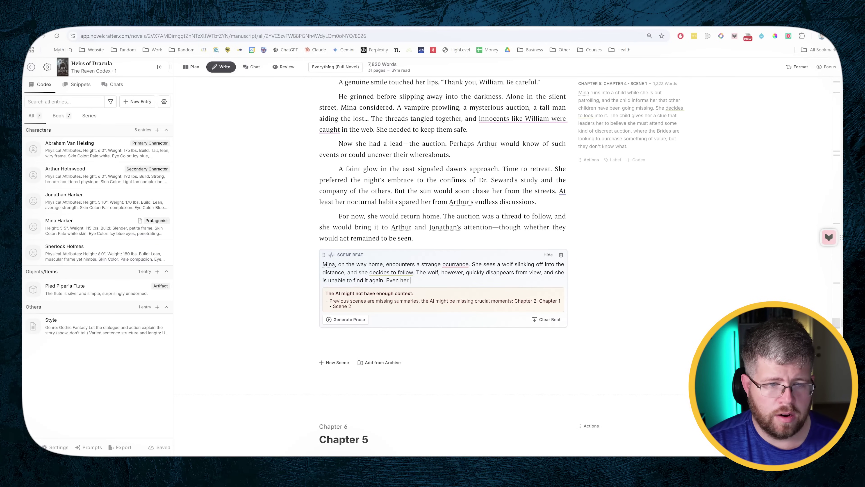
text(heightned s)
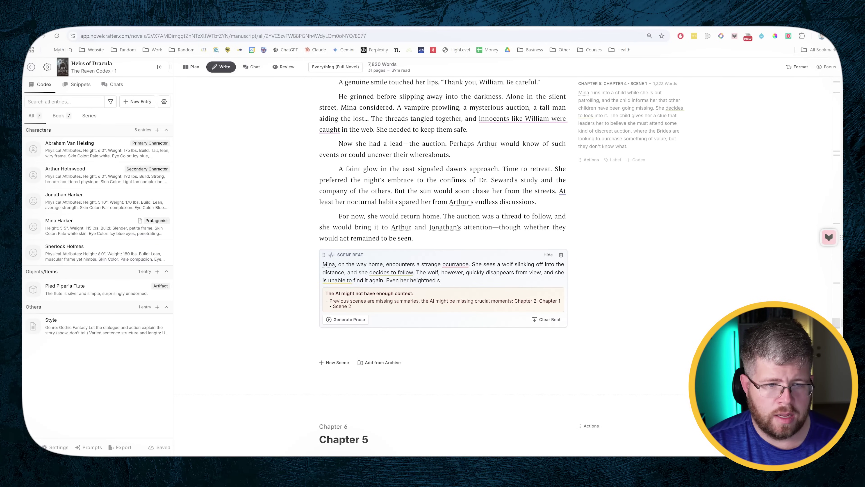
text(ense of smell can't pick it out.)
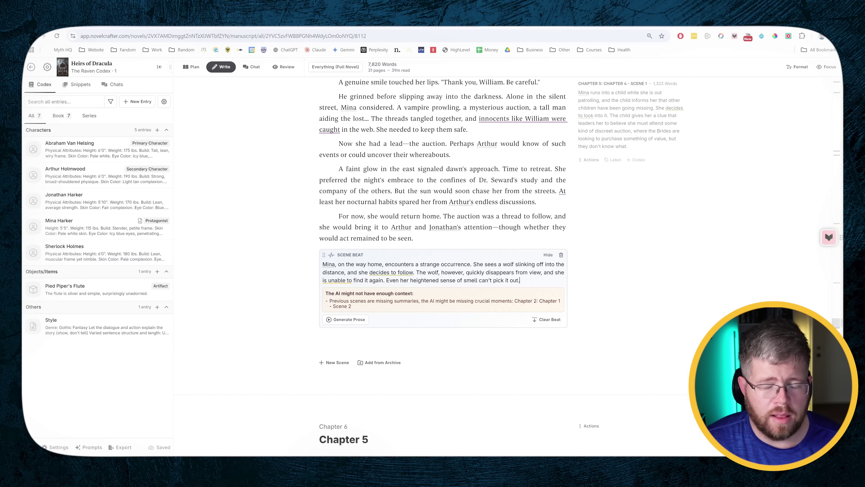
Generate wolf-scene prose with Claude 3.5 Sonnet, discard it, and start a fresh draft
click(347, 320)
mouse_move(405, 379)
mouse_move(402, 364)
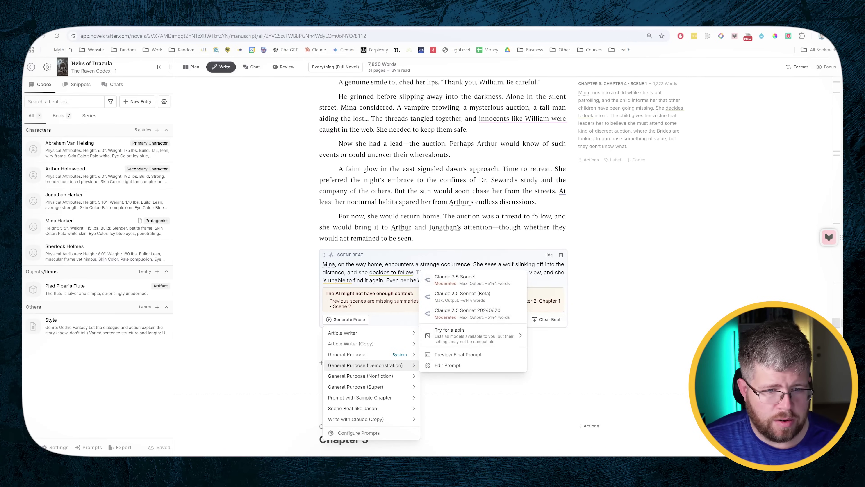
click(455, 278)
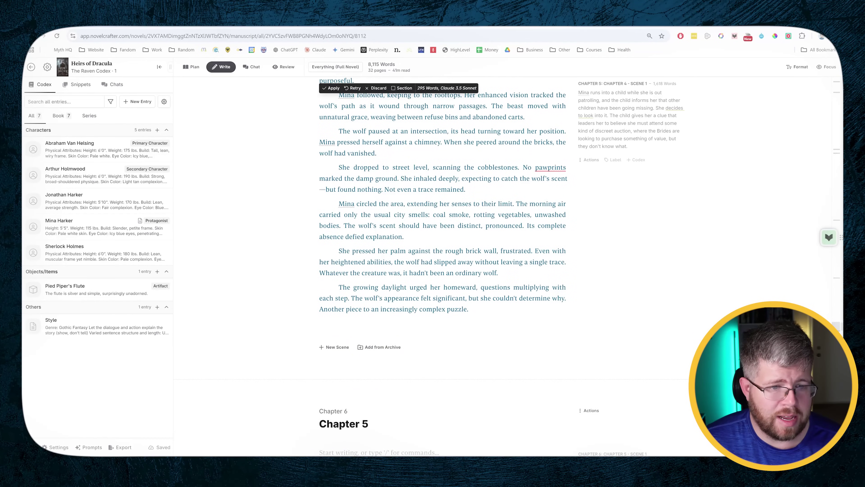
scroll(442, 239, up, 3)
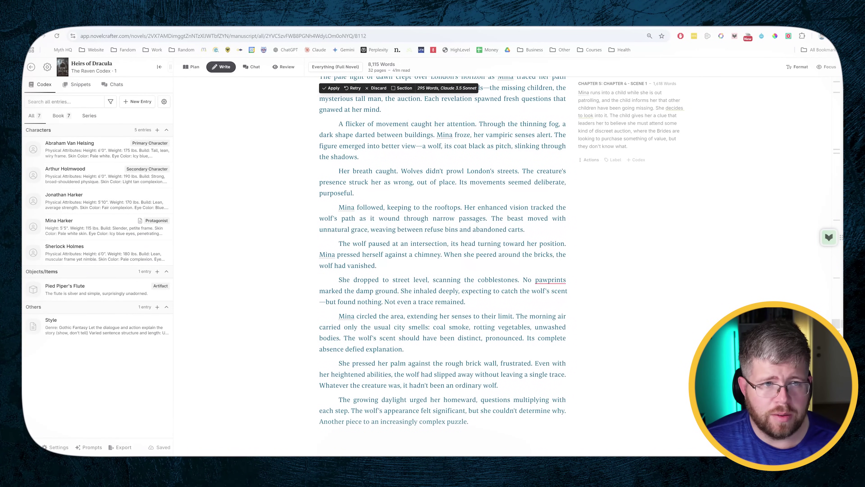
click(377, 88)
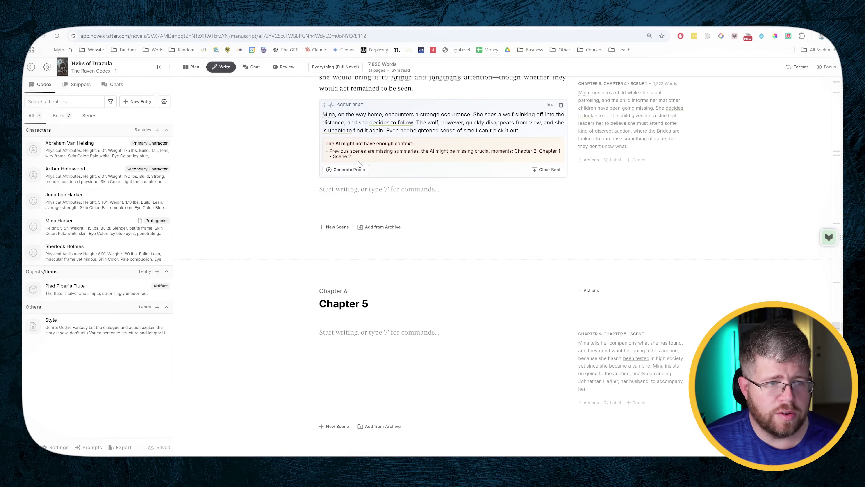
click(347, 170)
click(347, 205)
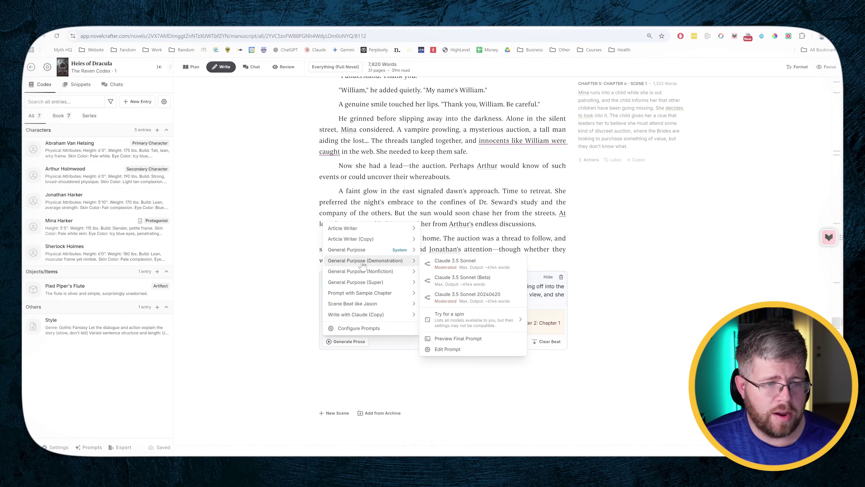
Preview the final prompt built for the wolf scene beat, then close the Prompt Preview
click(466, 339)
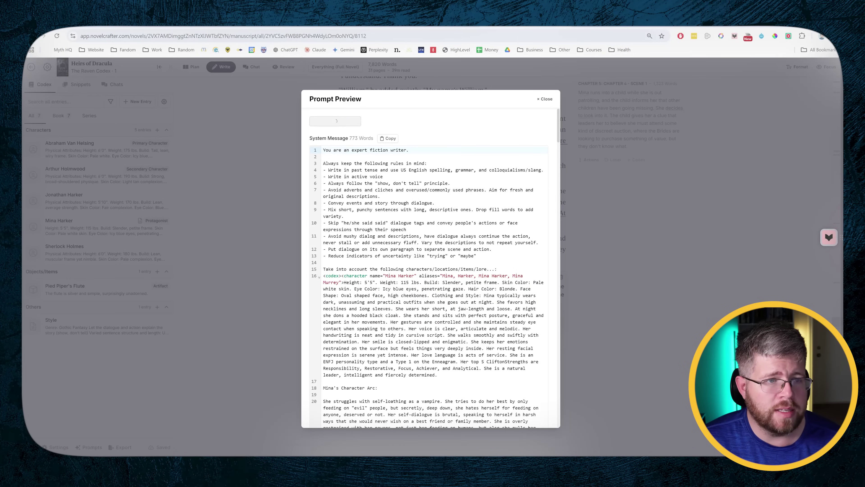
click(545, 99)
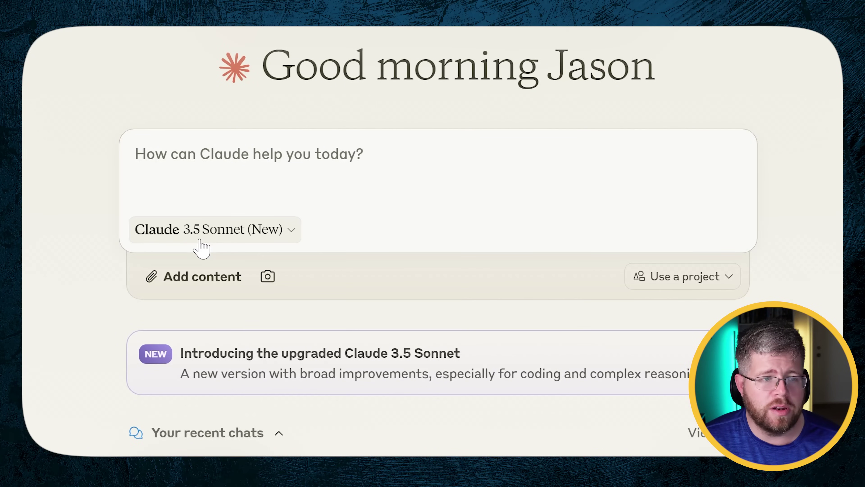
Paste the NovelCrafter wolf scene prompt into the new chat, send it, and copy the generated story
click(135, 153)
key(ctrl+v)
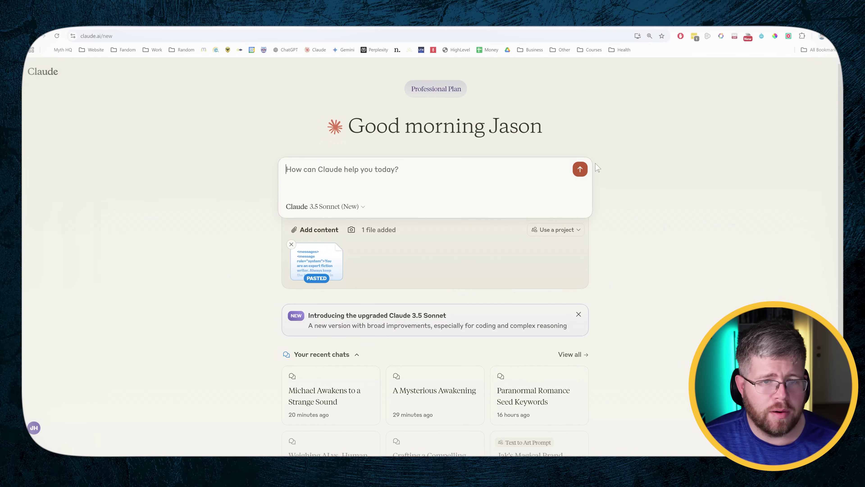
click(580, 169)
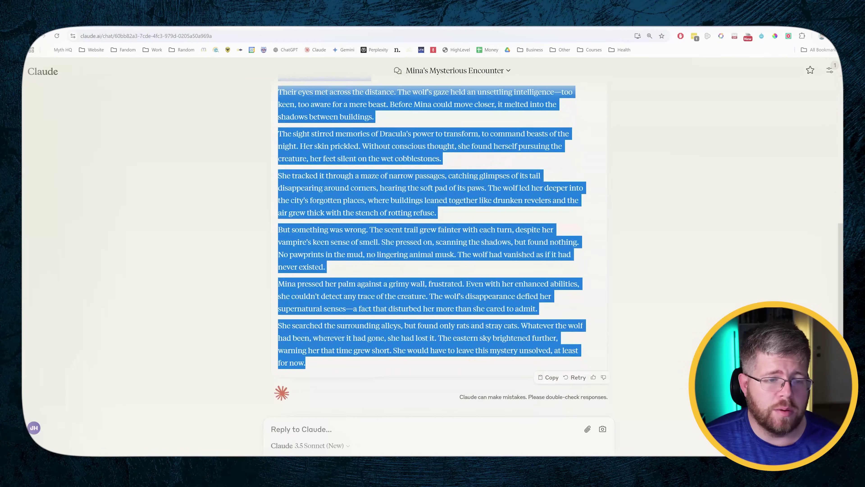
scroll(343, 332, up, 5)
key(ctrl+t)
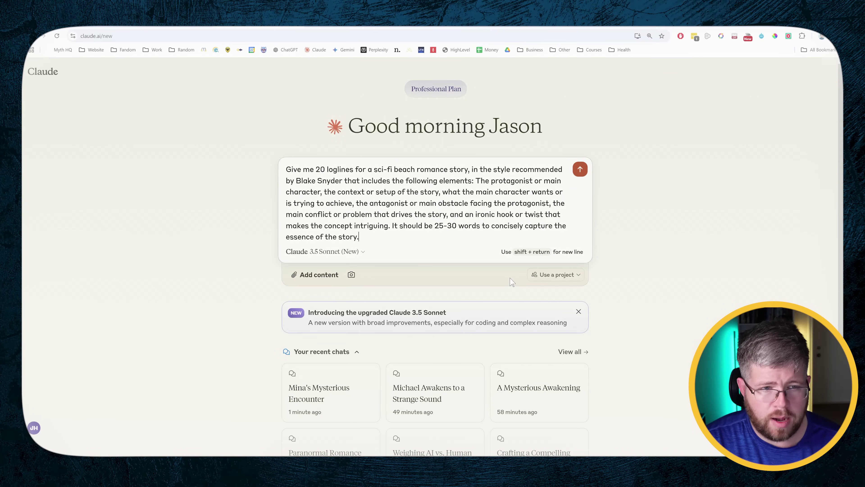
Send the 20-logline request and select the first logline, about a marine biologist and sentient coral reef
key(Return)
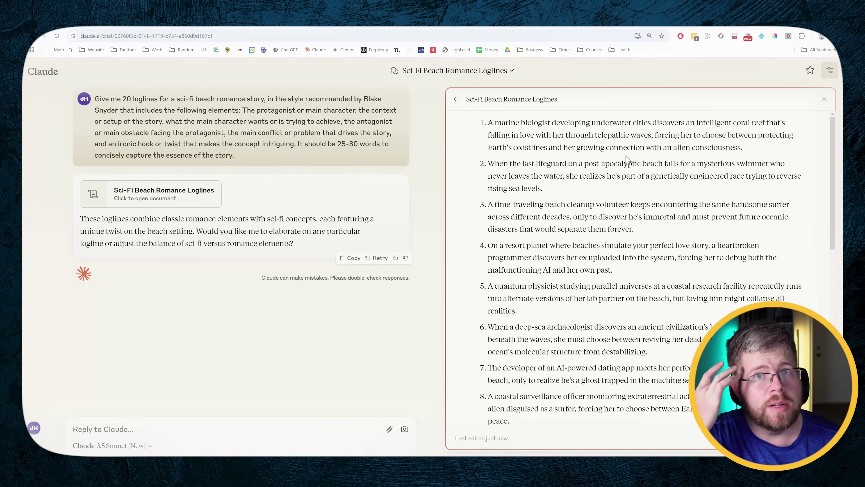
triple_click(492, 188)
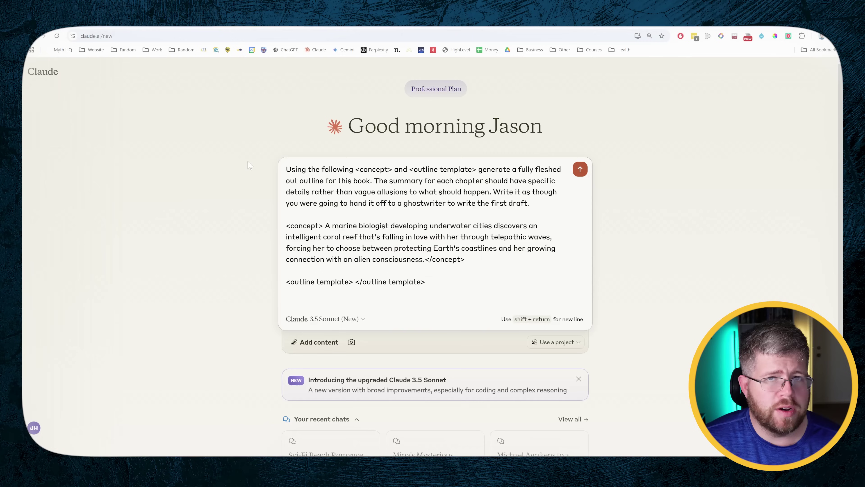
Select the marine biologist concept paragraph in the outline request, then go to the 40-Chapter Plot Module document
click(286, 281)
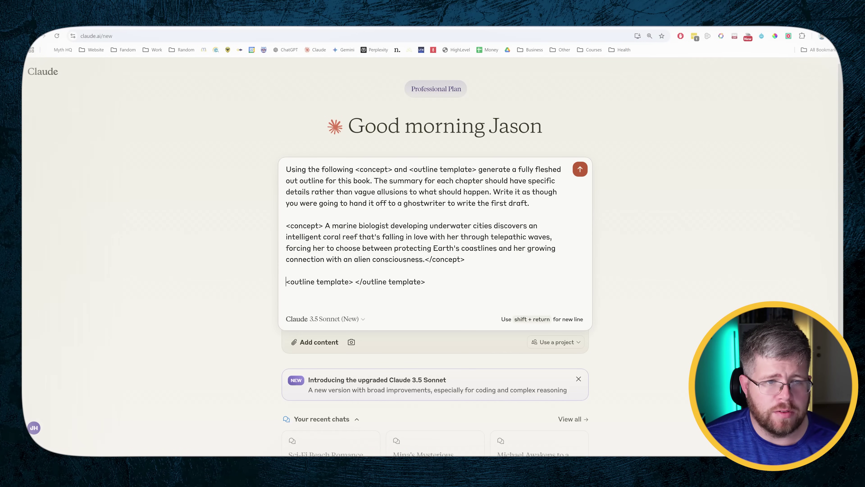
triple_click(408, 242)
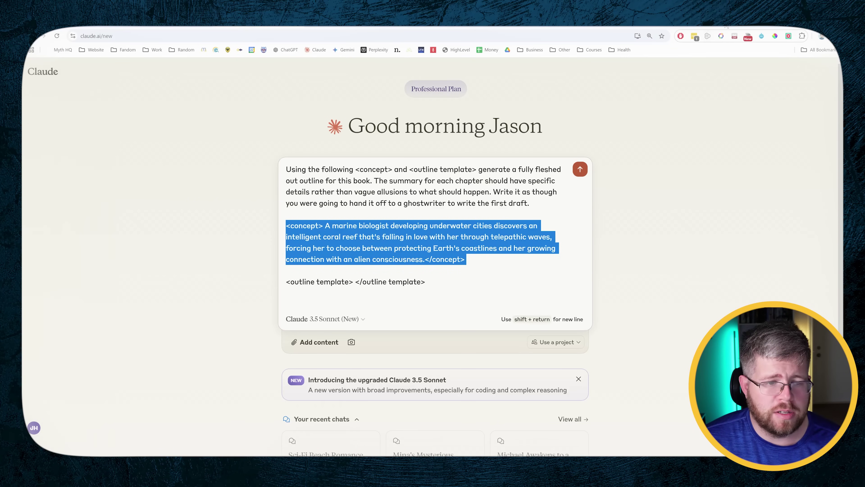
click(704, 30)
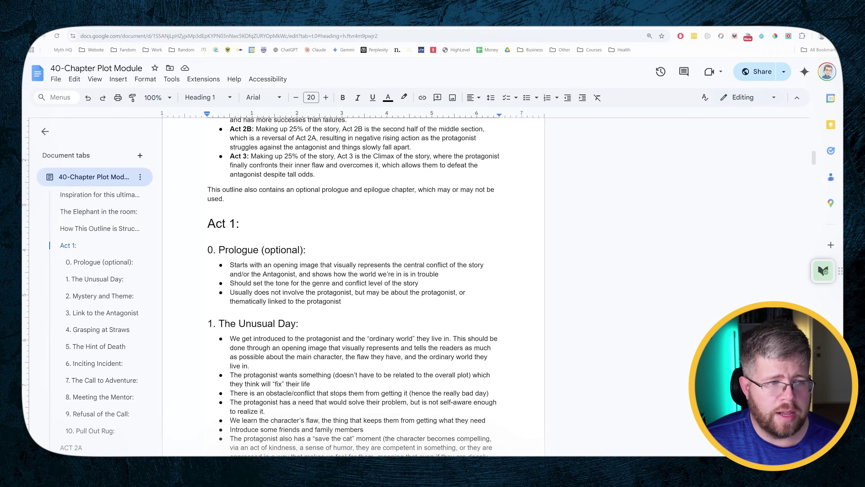
Scroll down through the 40-Chapter Plot Module outline in Google Docs
scroll(353, 286, down, 20)
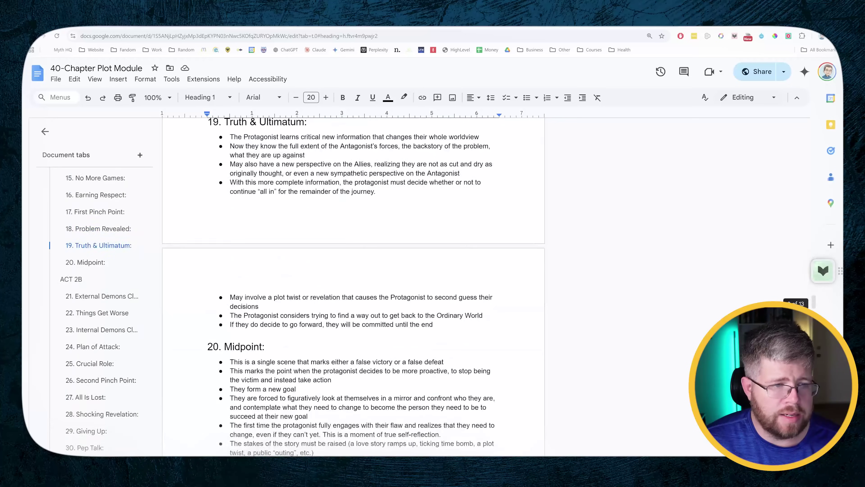
scroll(353, 287, down, 20)
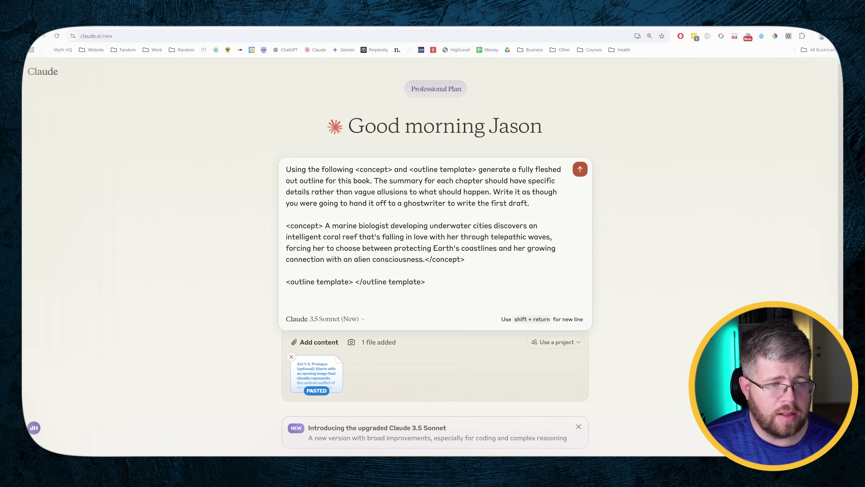
Send the outline request with the template attached and read through The Silent Deep's Act 1 outline
click(580, 169)
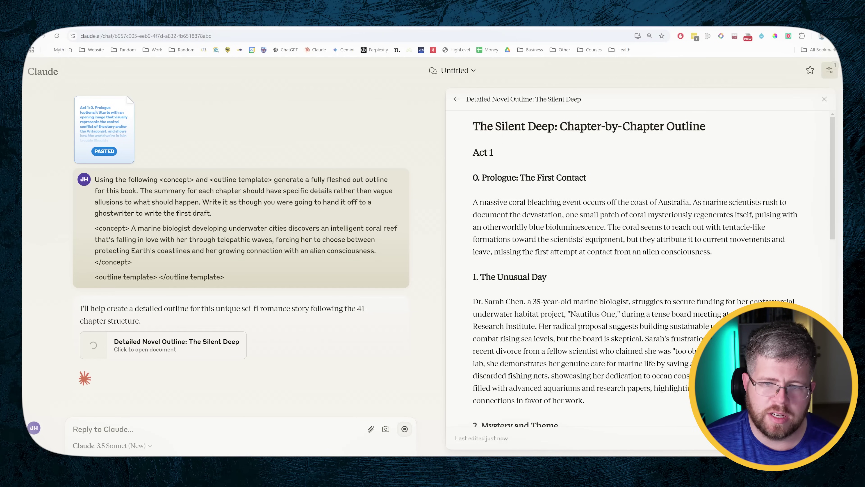
scroll(569, 236, down, 3)
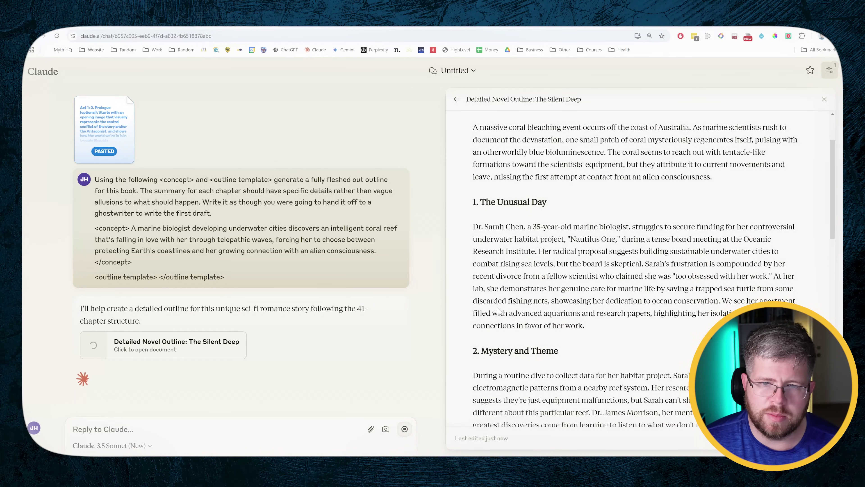
scroll(496, 278, down, 3)
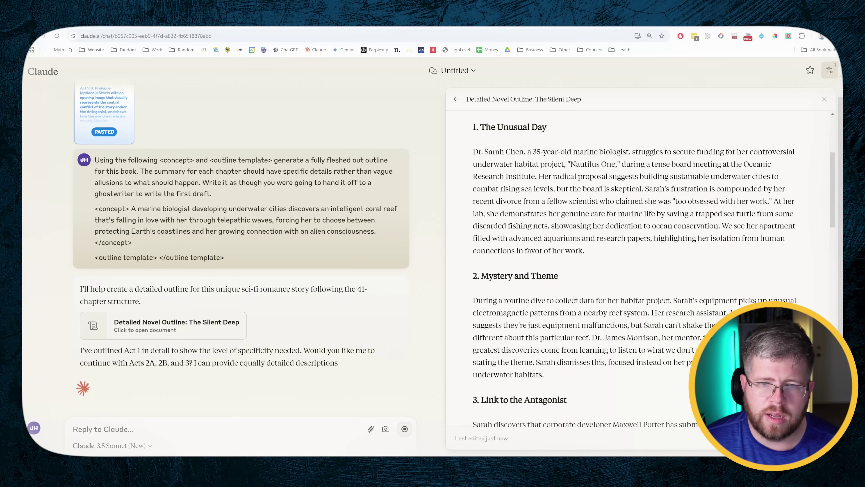
scroll(660, 172, down, 3)
scroll(654, 268, down, 3)
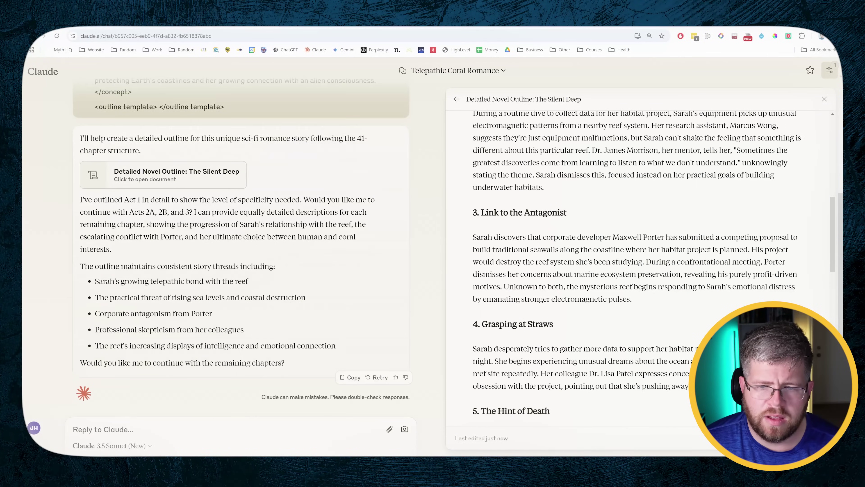
scroll(640, 266, down, 5)
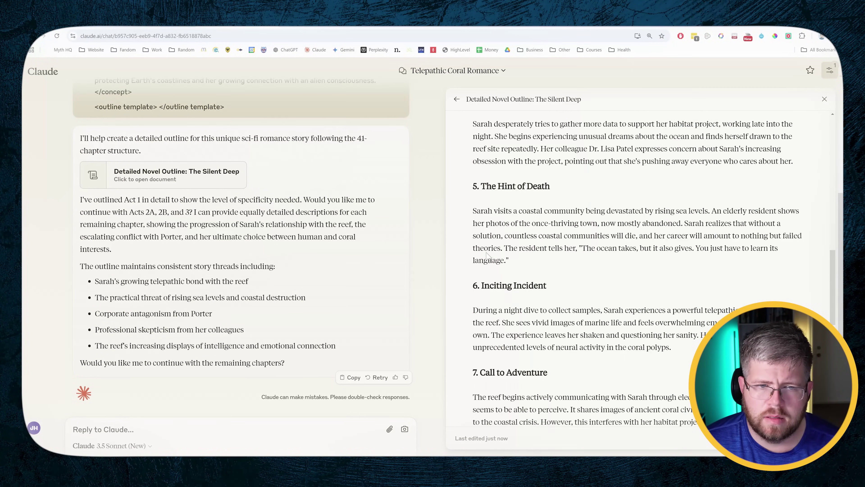
drag(509, 260, 473, 209)
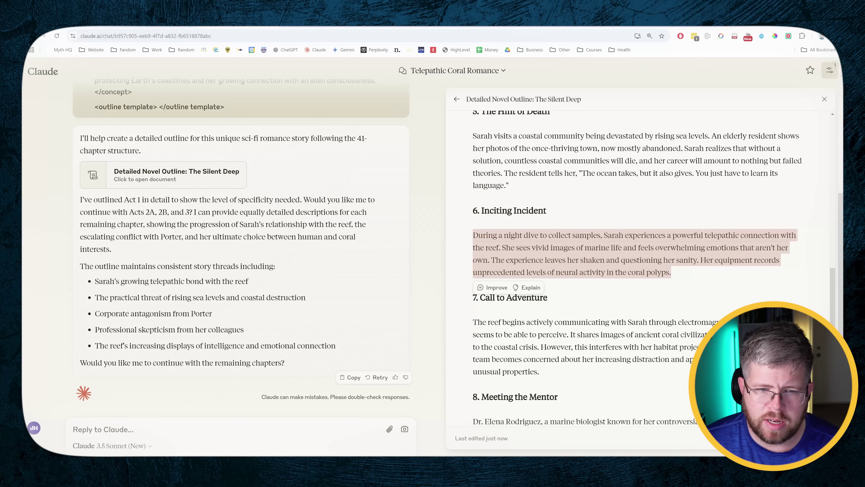
scroll(676, 299, down, 3)
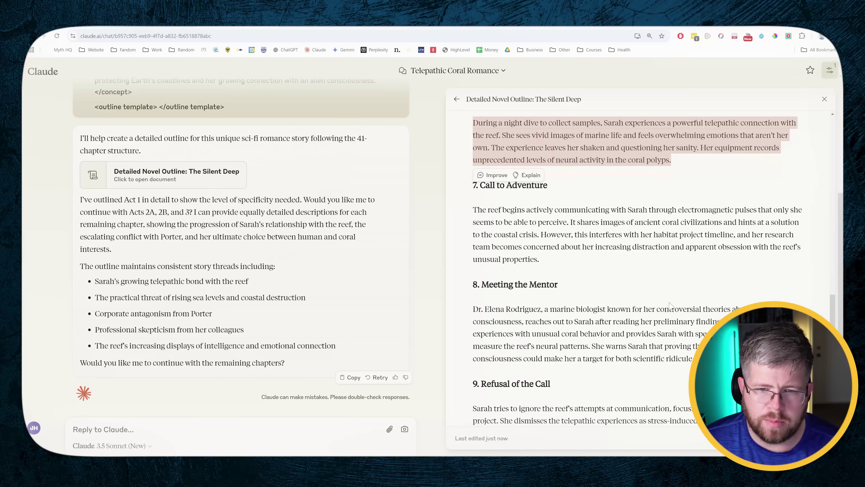
scroll(473, 264, down, 6)
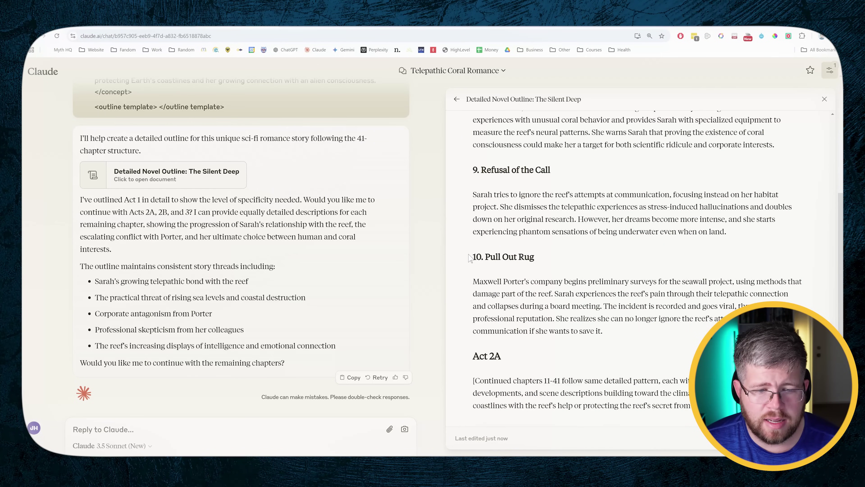
drag(469, 257, 569, 373)
Clear the outline selection and type the reply 'Continue with Act 2A'
key(Escape)
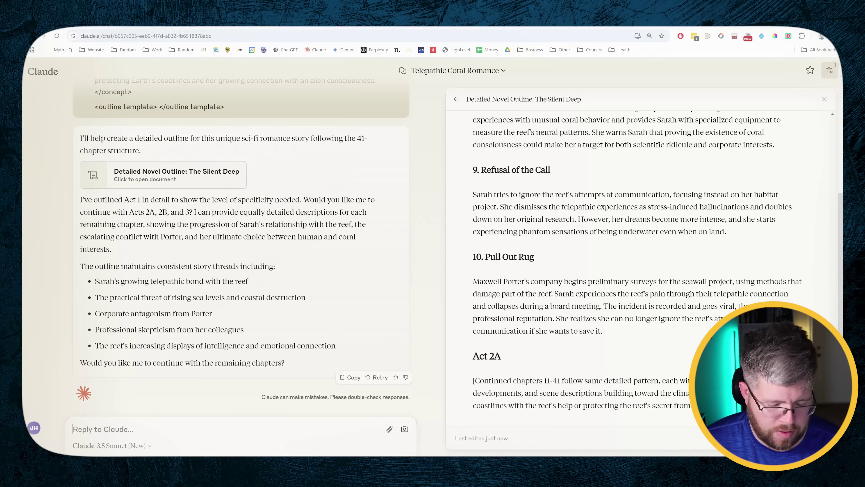
text(Continue)
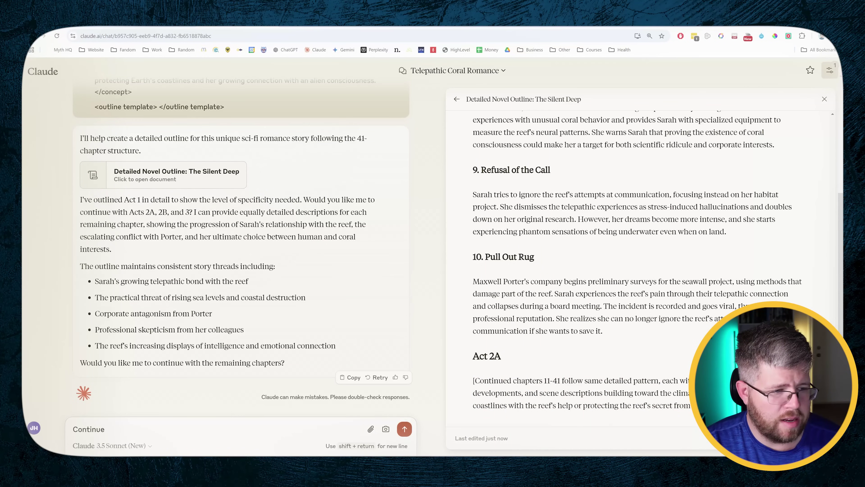
text( with Act 2A)
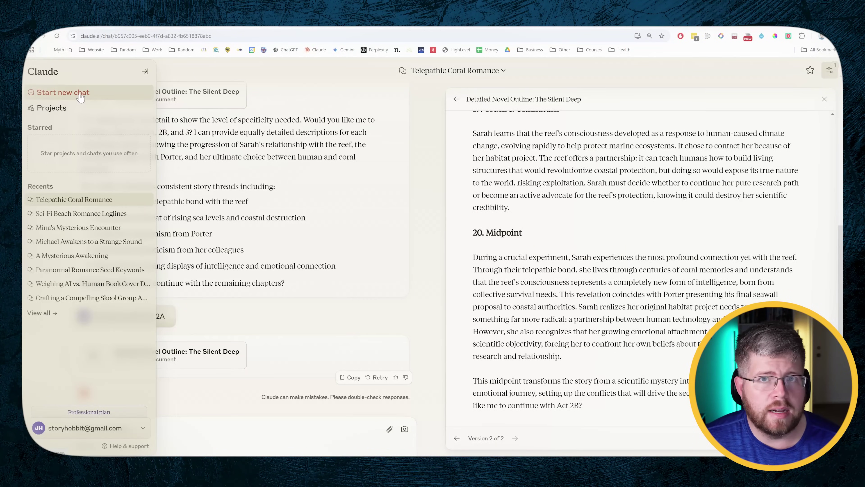
In a new chat, send the prompt for 20 Facebook ad headlines for a food-addiction memoir
click(80, 98)
text(Give me 20 Facebook ad headlines to sell a book about Food Addiction, a personal memoir talking about how someone overcame food addiction and the benefits they received.)
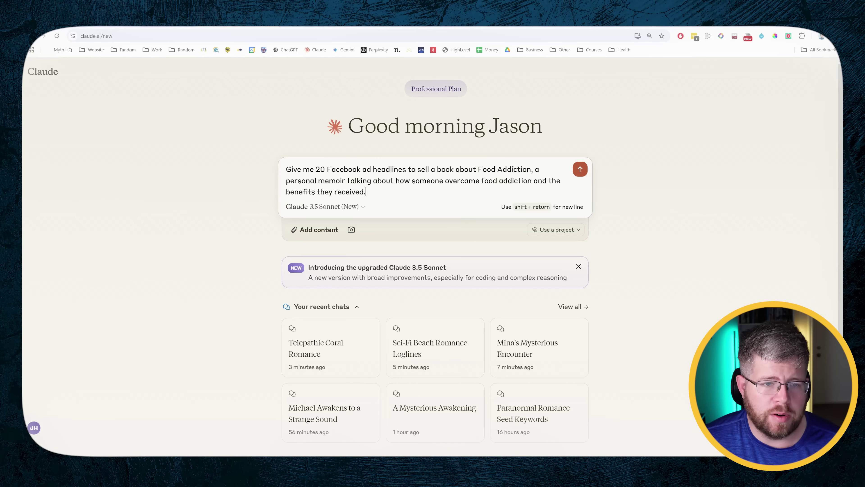
click(580, 169)
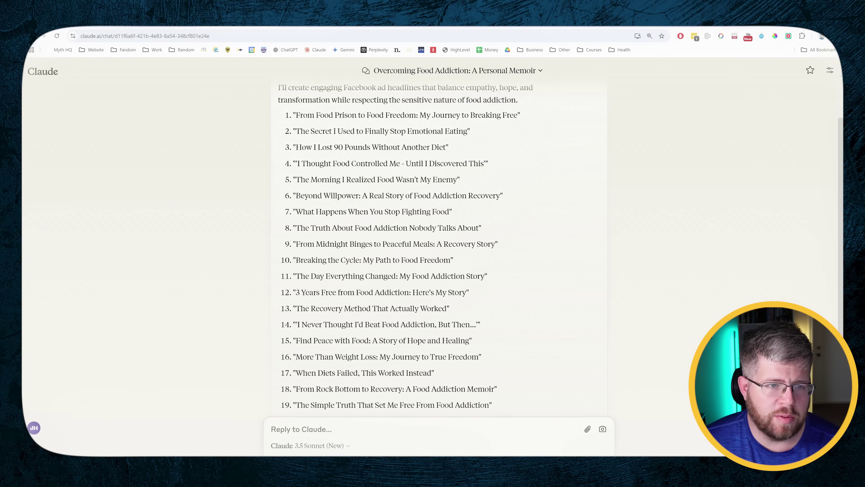
Review the generated headlines, selecting headline 4 and then headline 8
drag(445, 147, 483, 164)
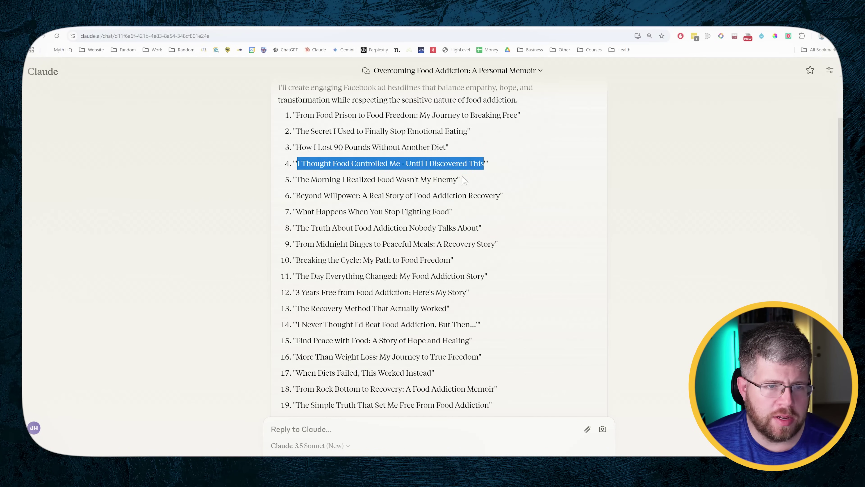
drag(300, 228, 465, 243)
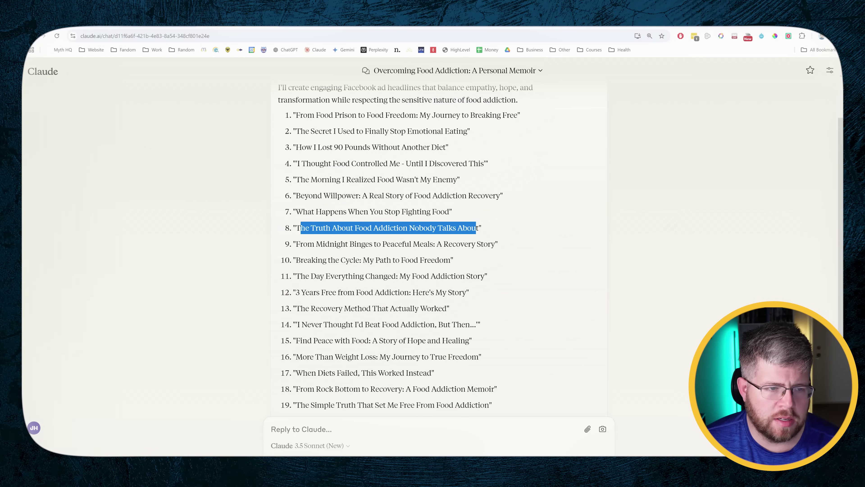
scroll(425, 214, up, 2)
scroll(425, 214, down, 2)
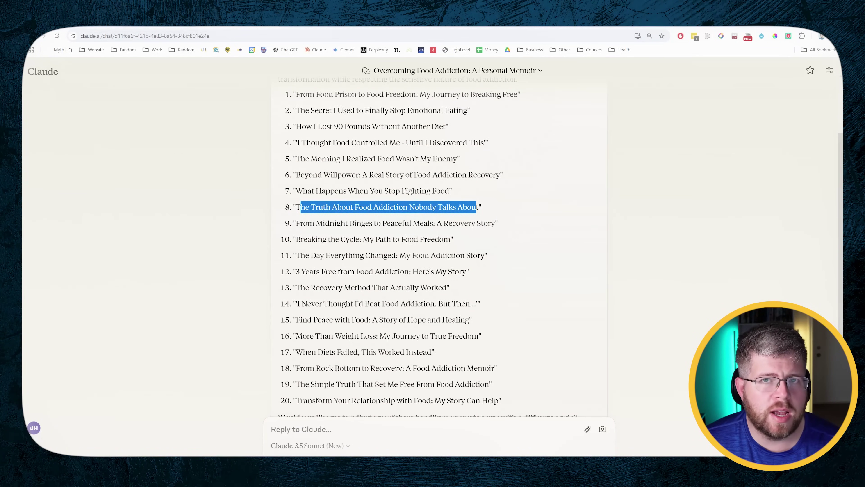
scroll(349, 376, down, 2)
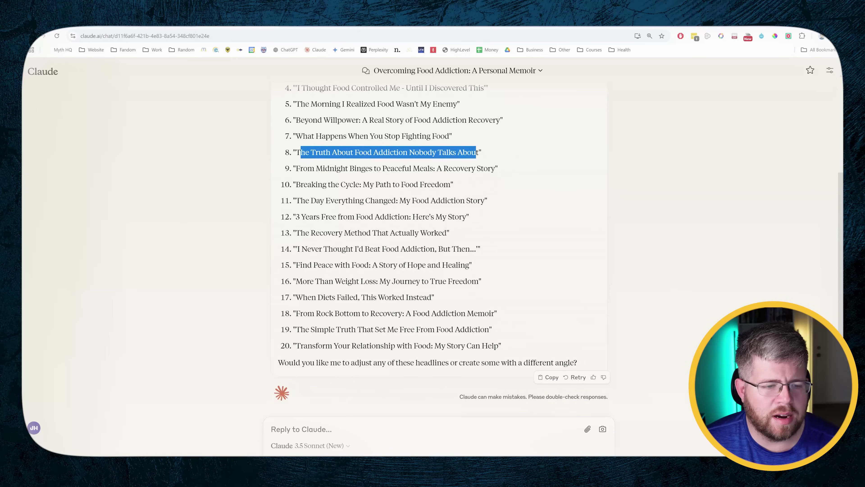
scroll(400, 155, up, 2)
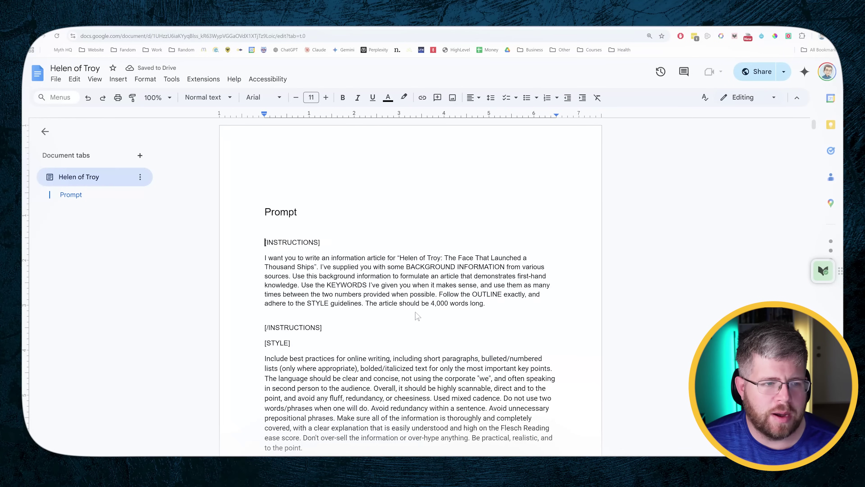
Review the Helen of Troy 4,000-word article prompt, select all of it, and return to claude.ai/new
scroll(424, 311, down, 20)
scroll(463, 265, up, 18)
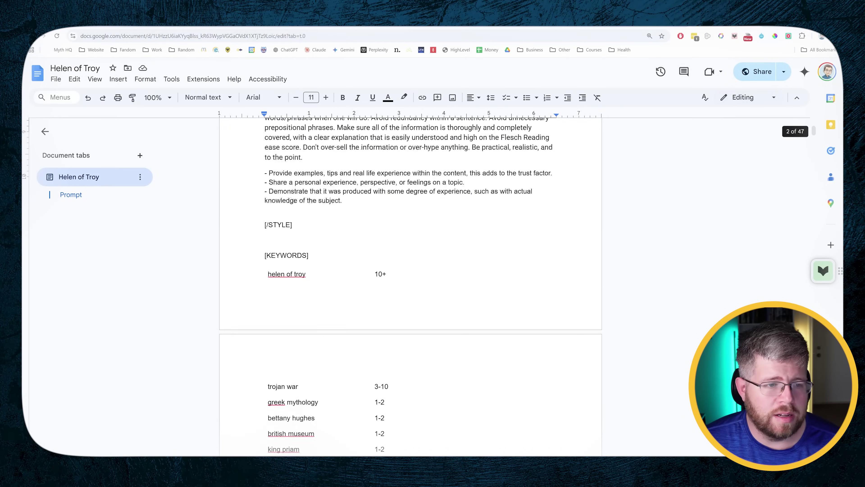
scroll(411, 286, up, 2)
scroll(410, 286, down, 4)
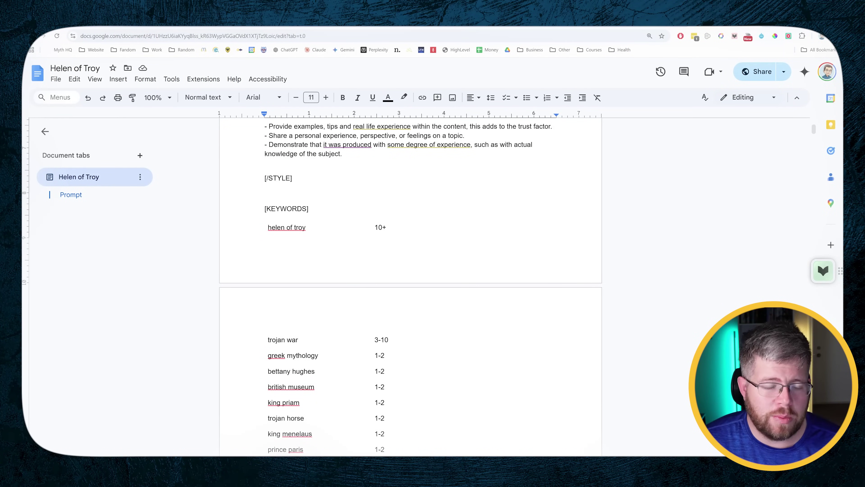
scroll(411, 286, down, 15)
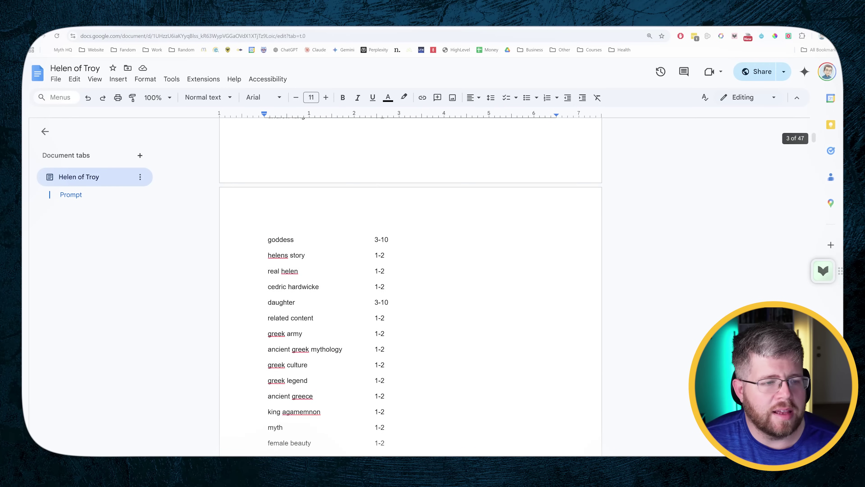
scroll(410, 287, down, 15)
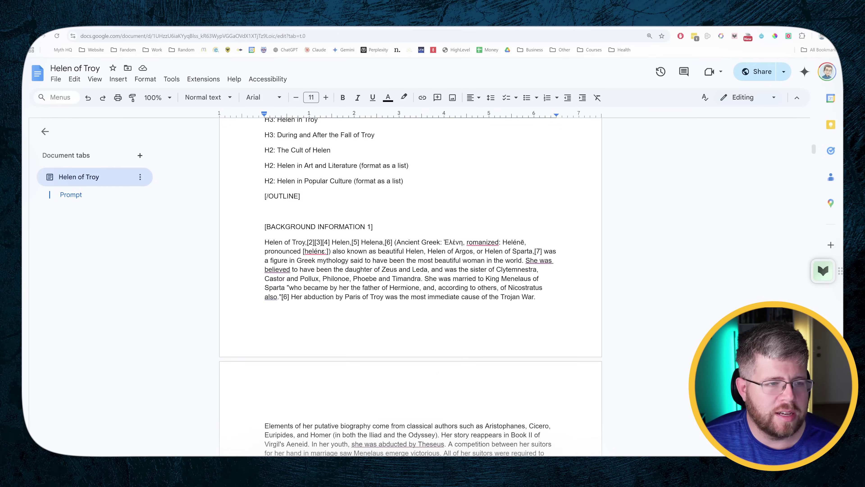
scroll(410, 286, up, 5)
scroll(410, 286, down, 5)
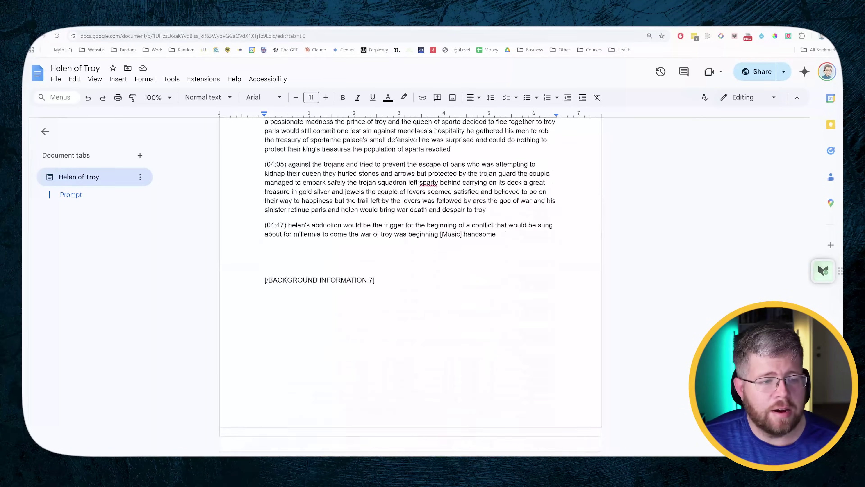
key(ctrl+a)
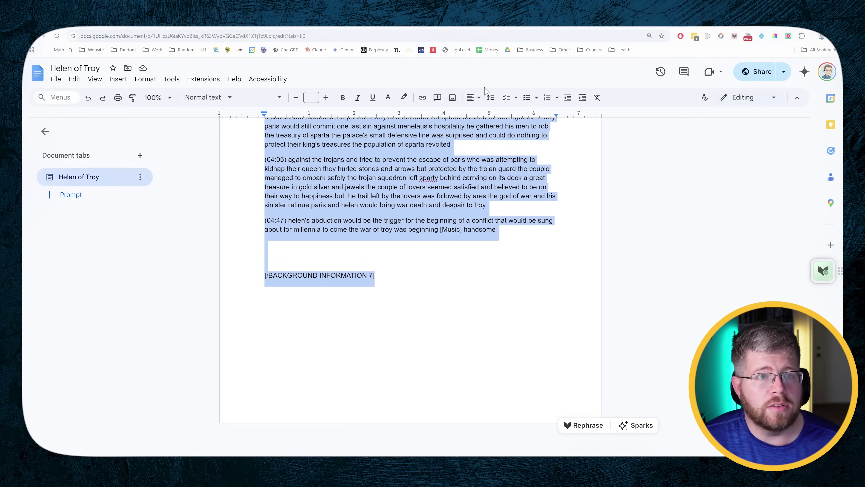
key(ctrl+Tab)
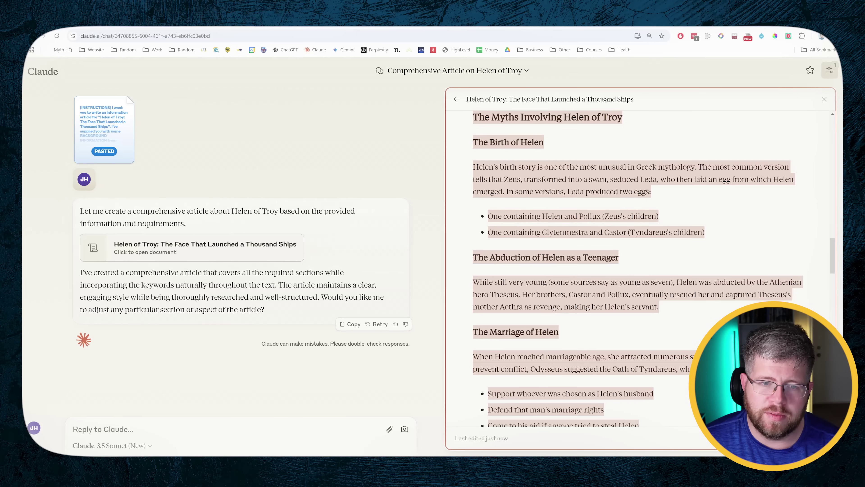
scroll(560, 217, down, 2)
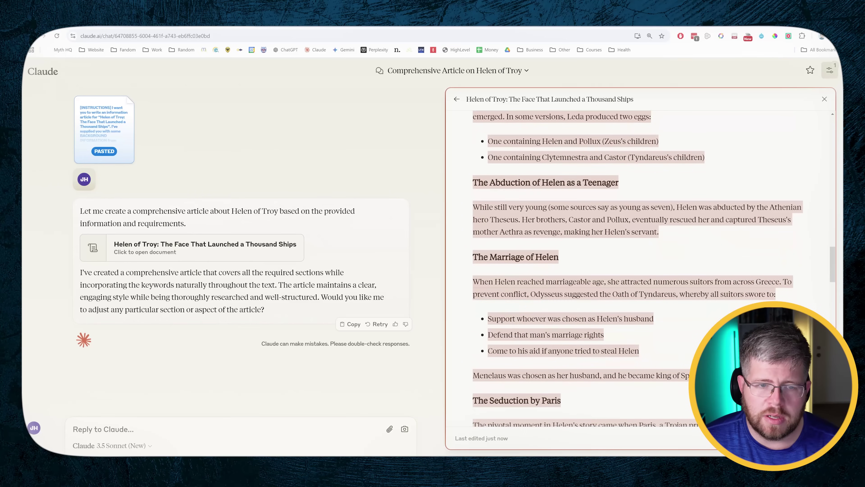